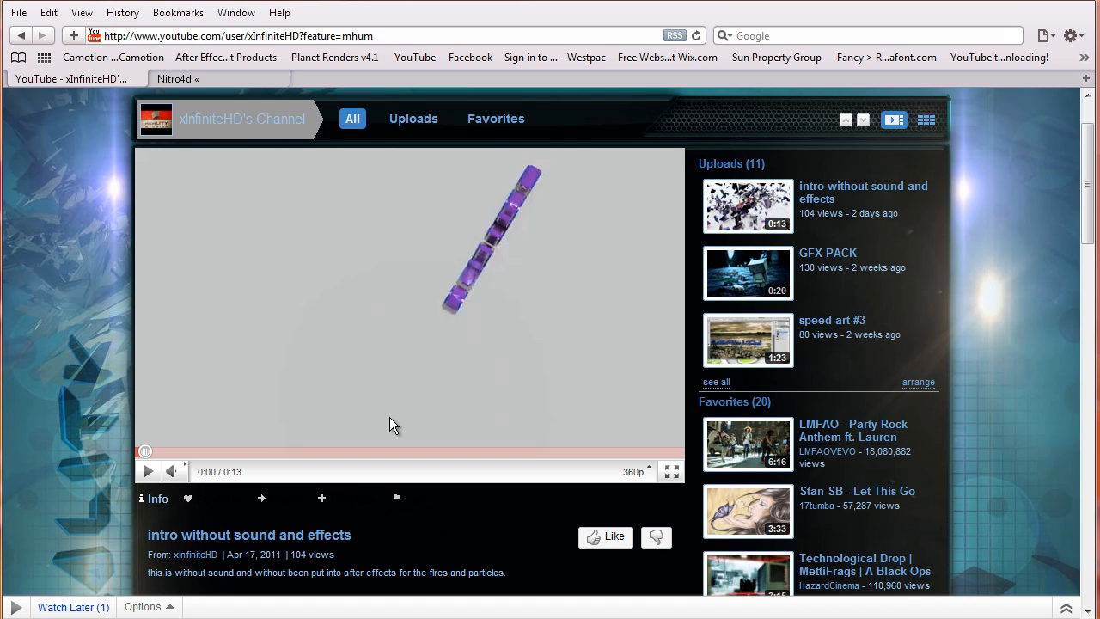
Look over the Nitro4D plugin website and the YouTube sample video "intro without sound and effects".
click(209, 75)
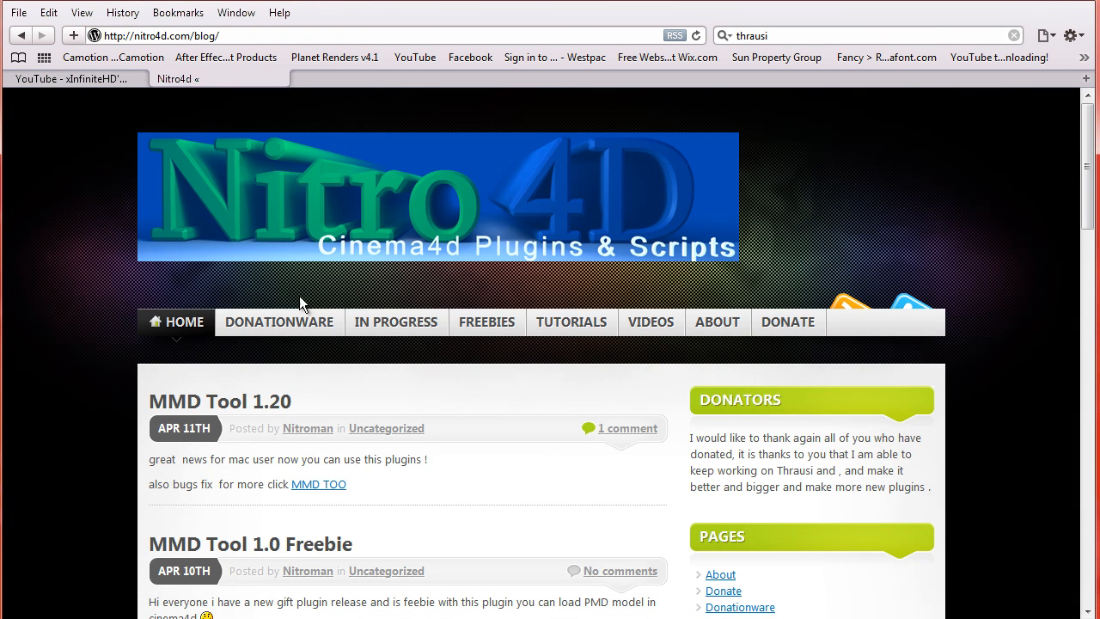
mouse_move(485, 330)
click(79, 77)
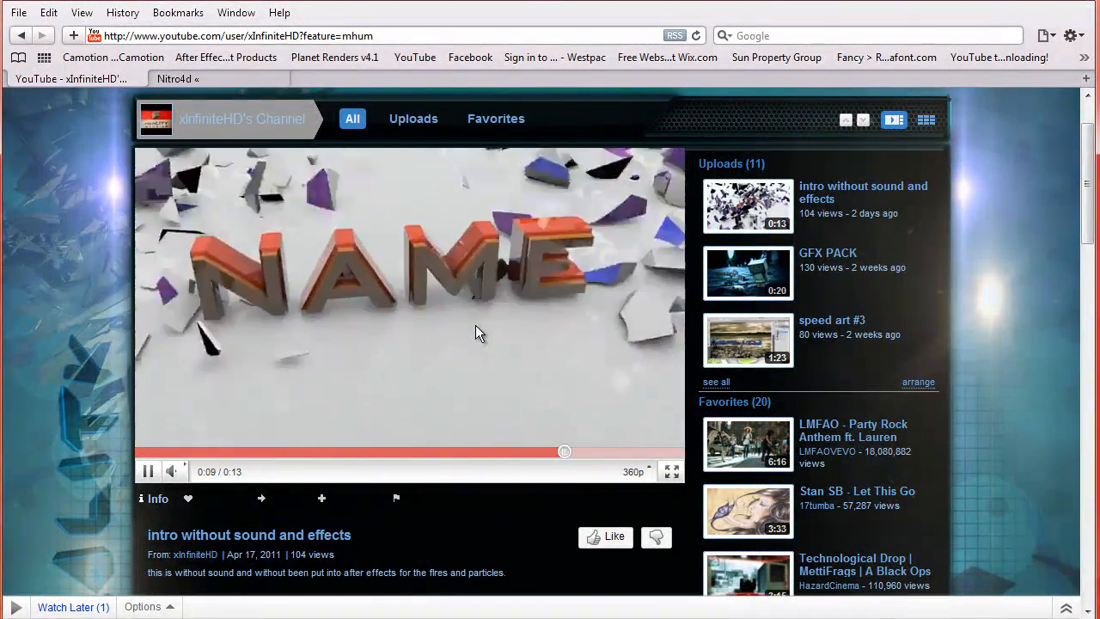
click(406, 334)
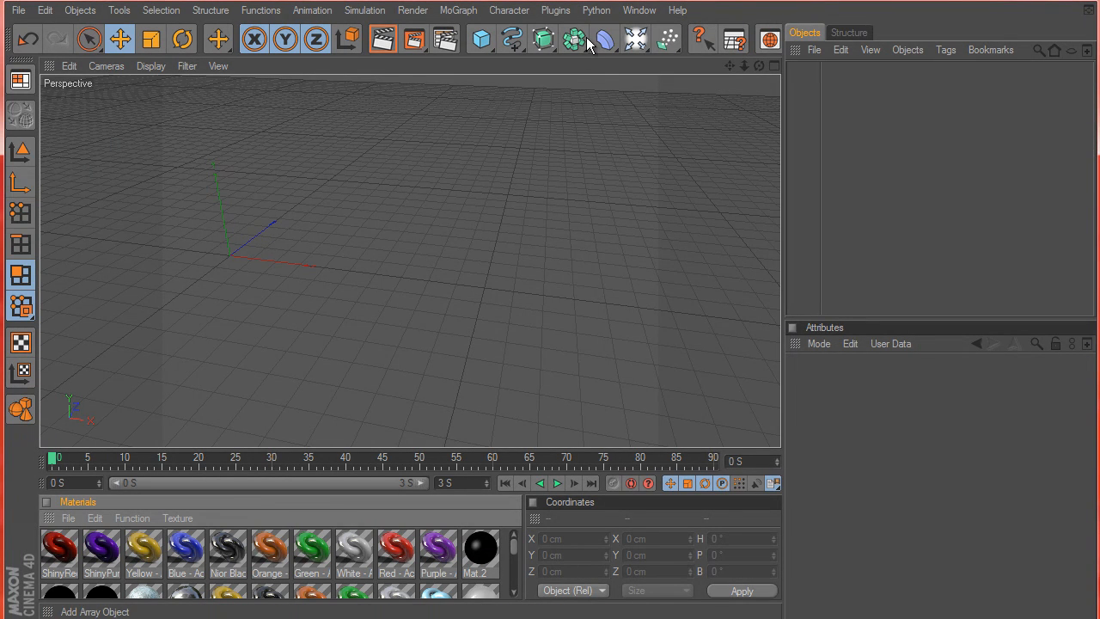
In Cinema 4D, add a MoText object and set its text to TUTORIAL.
click(470, 13)
click(483, 186)
click(834, 91)
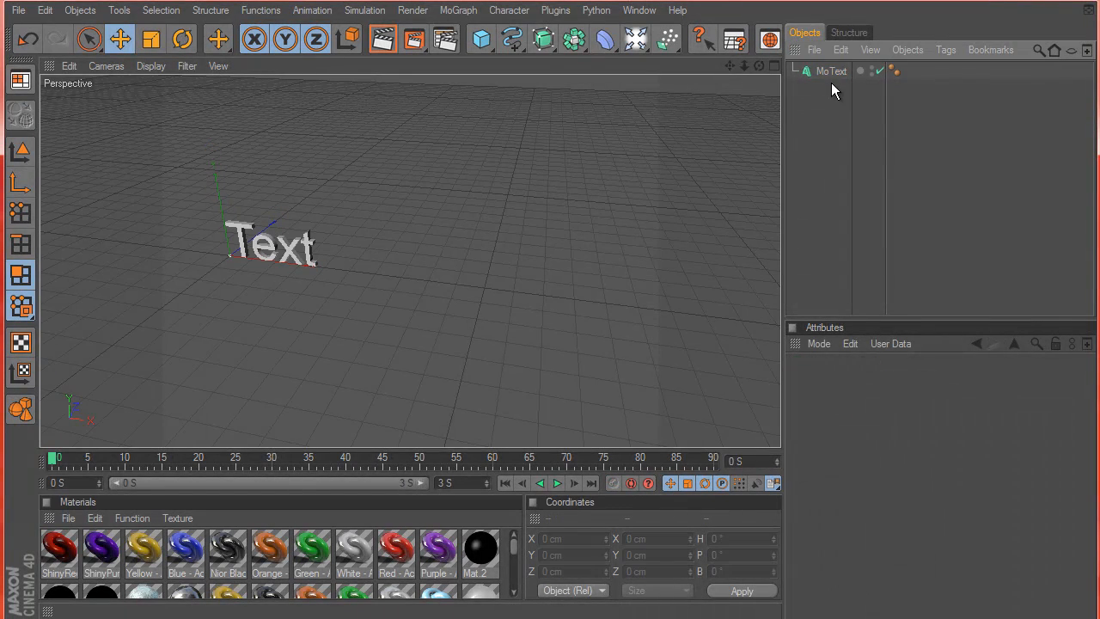
click(830, 72)
click(853, 471)
key(Return)
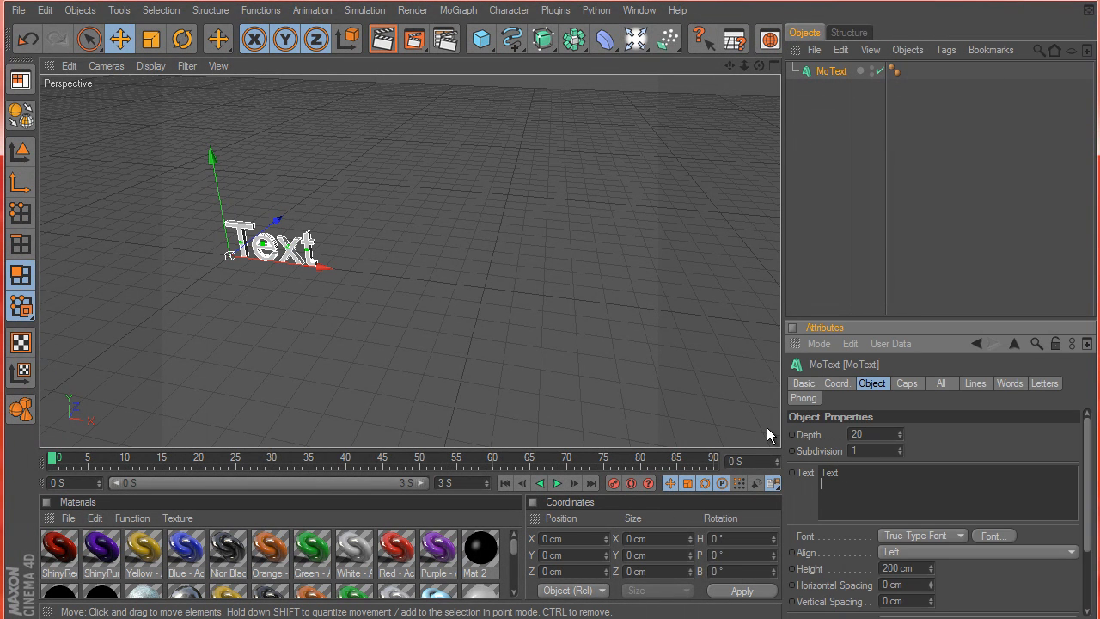
text(TUTORIAL)
Set the MoText font to Ethnocentric and its extrusion depth to 70.
click(990, 535)
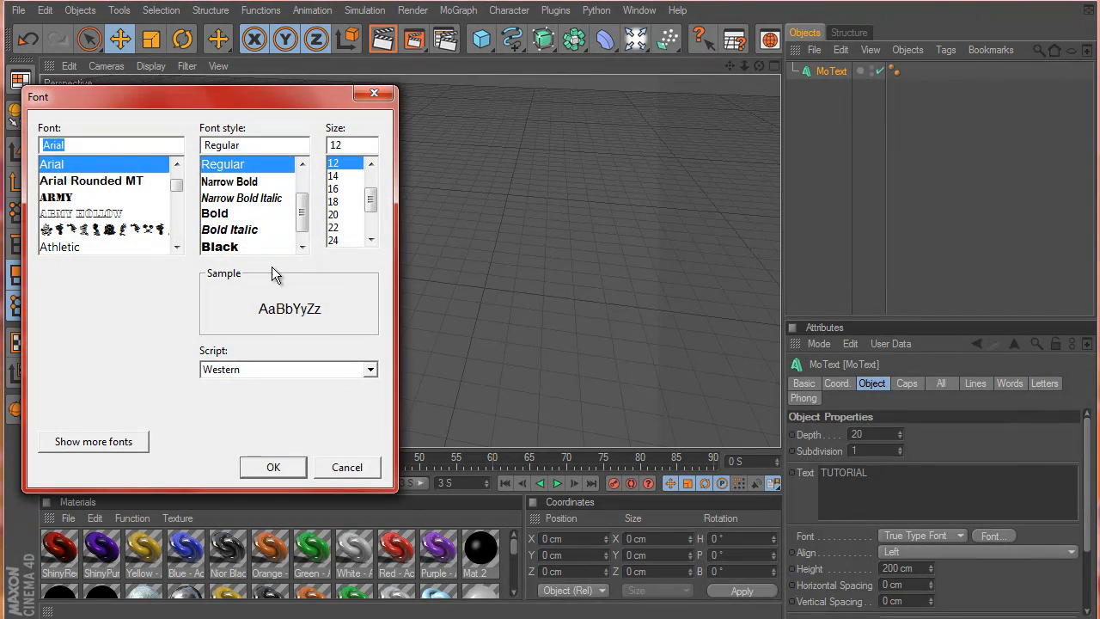
scroll(148, 198, down, 10)
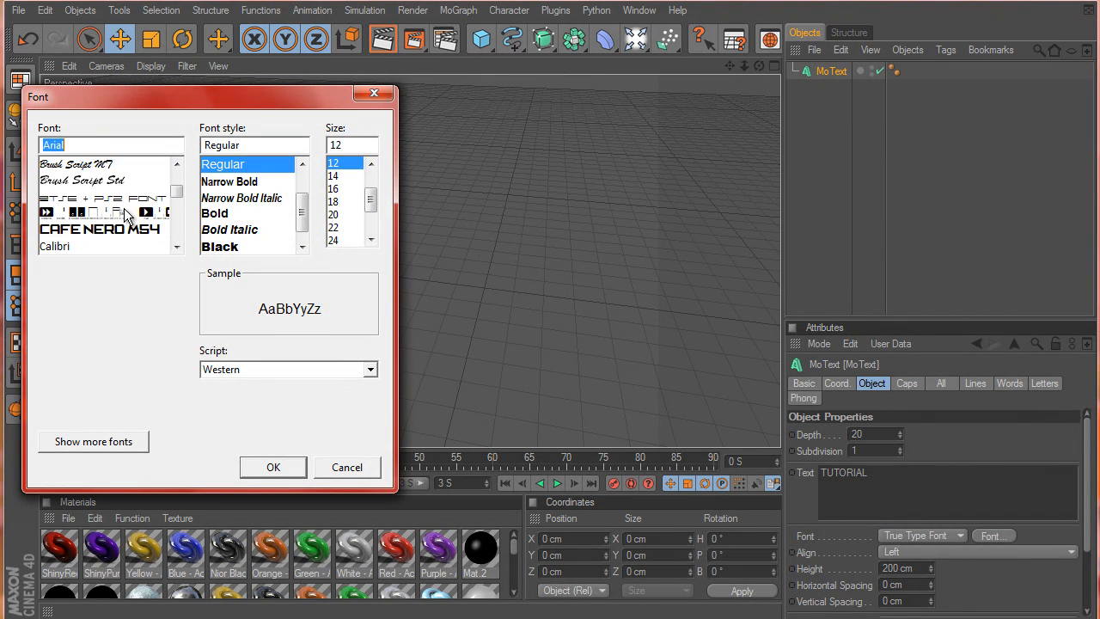
scroll(118, 221, down, 4)
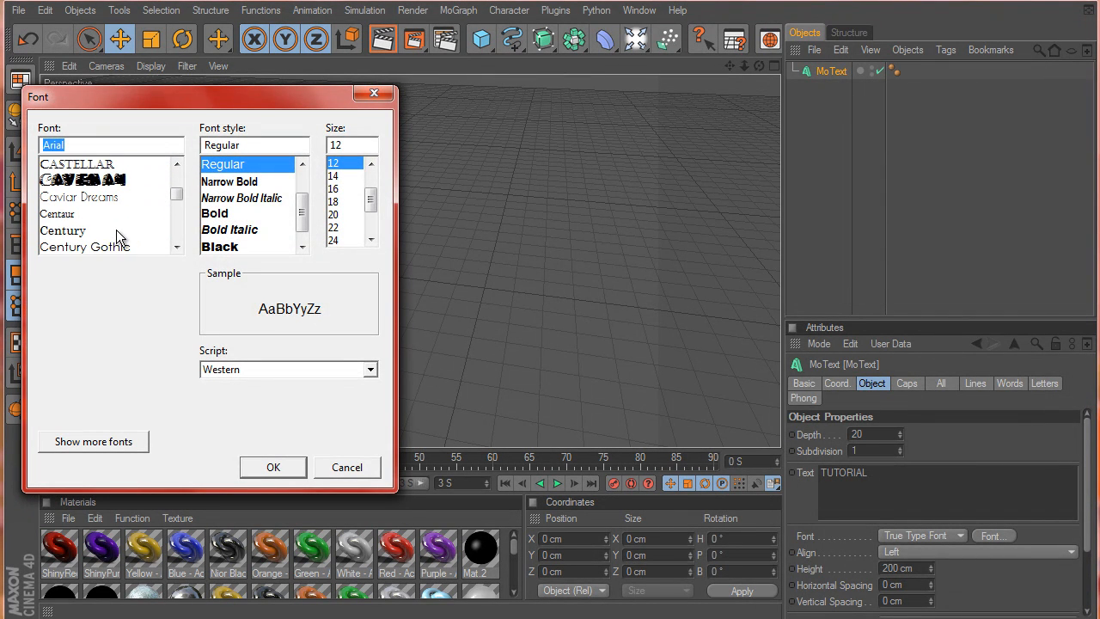
scroll(118, 232, down, 6)
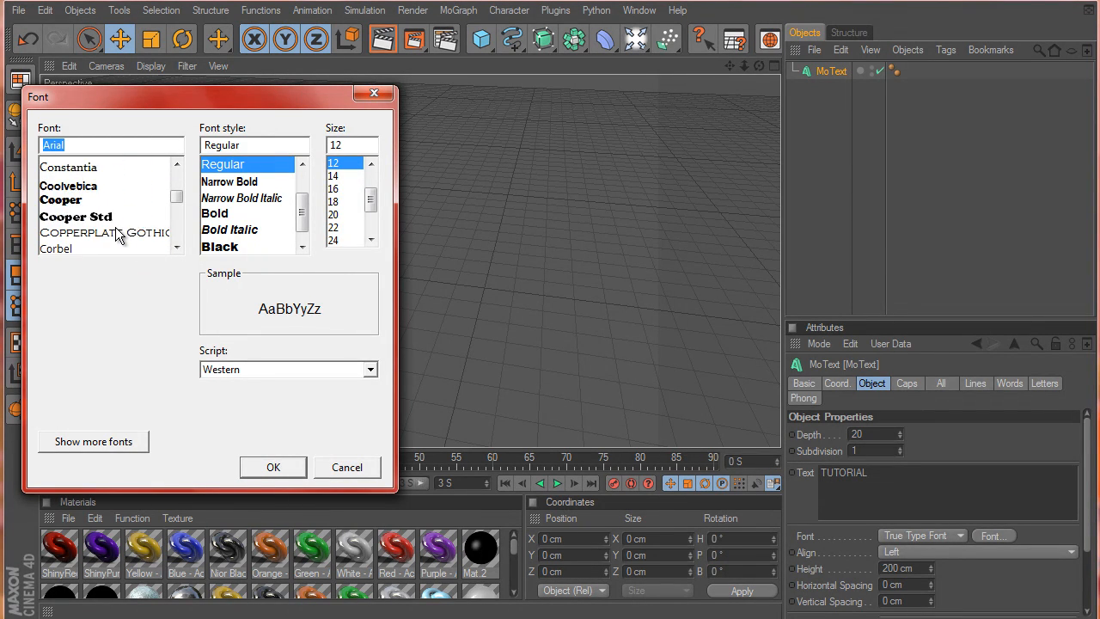
scroll(118, 232, down, 8)
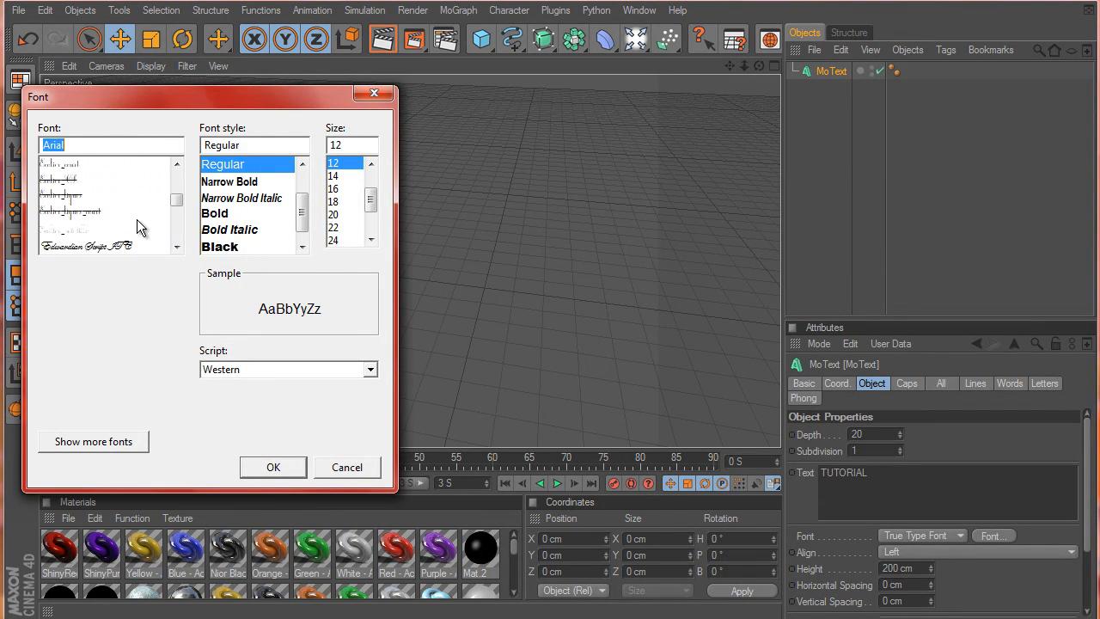
scroll(135, 219, up, 2)
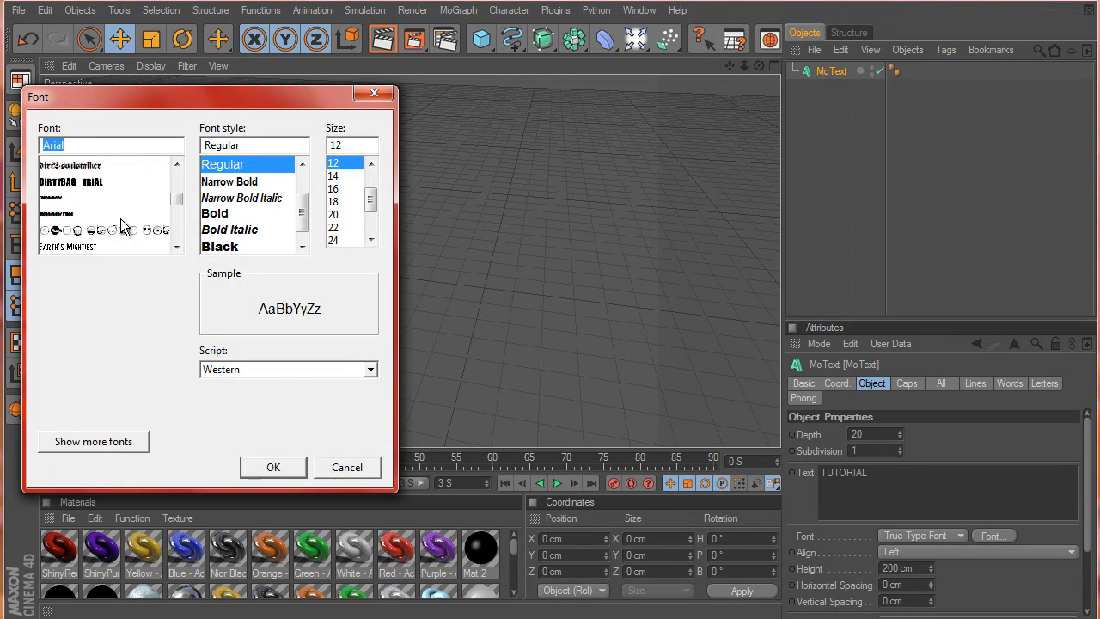
scroll(121, 218, down, 5)
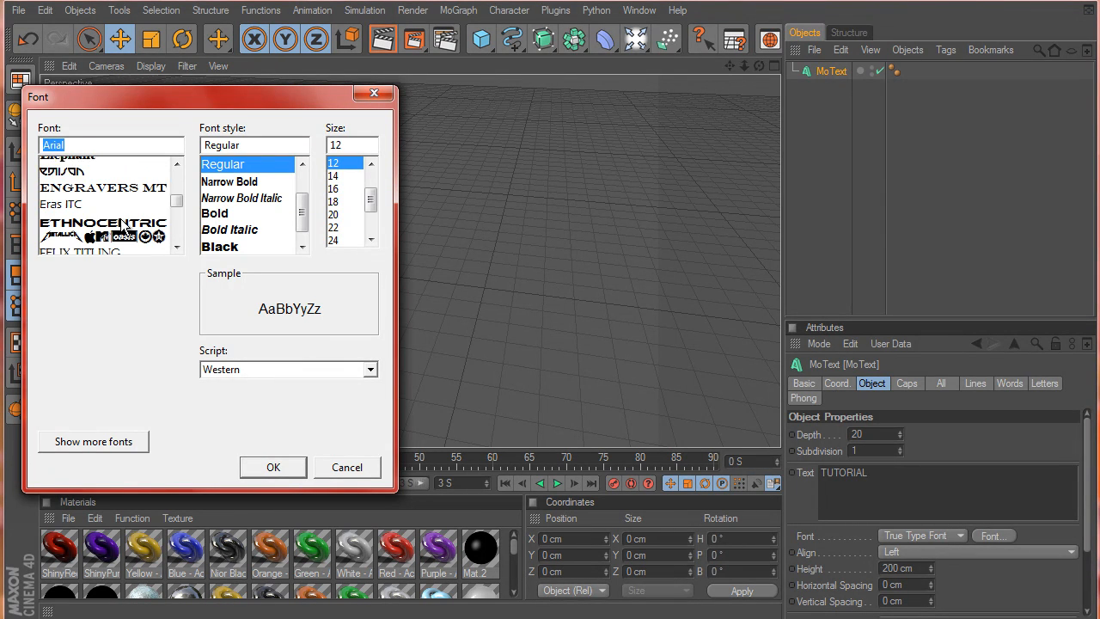
click(125, 203)
click(269, 467)
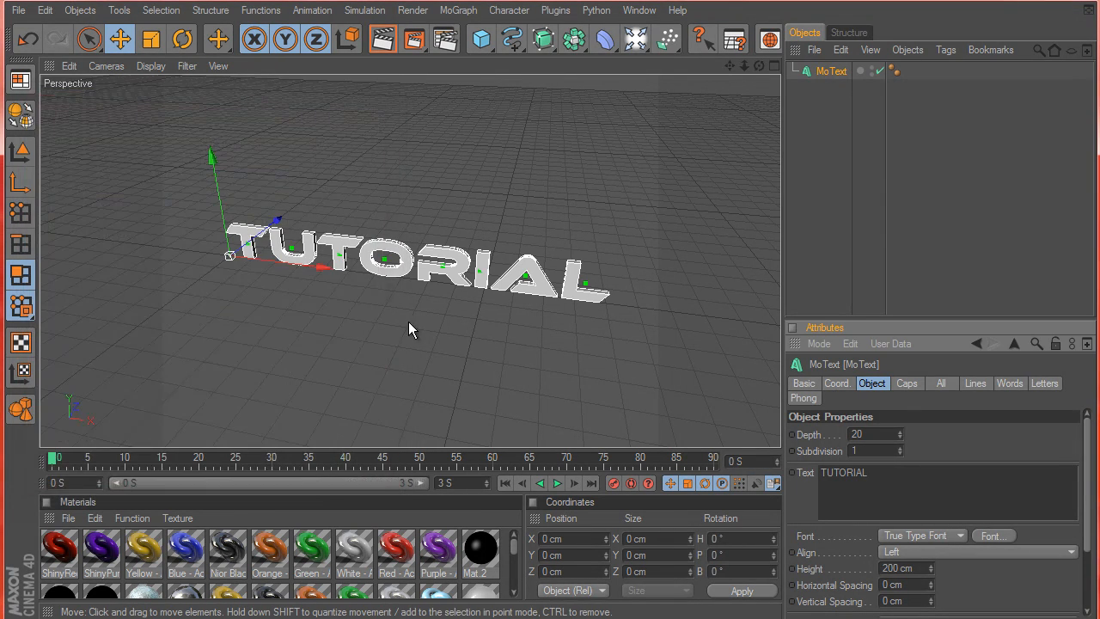
drag(900, 431, 900, 434)
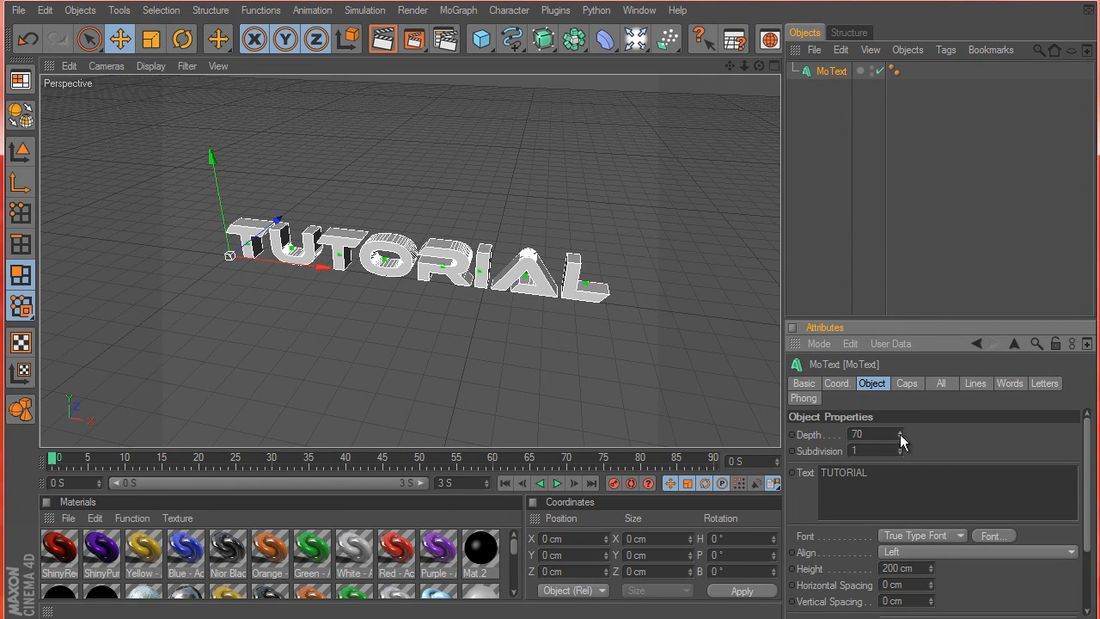
mouse_move(366, 327)
alt+mouse_down()
mouse_move(539, 359)
mouse_move(545, 350)
mouse_move(365, 332)
alt+mouse_up()
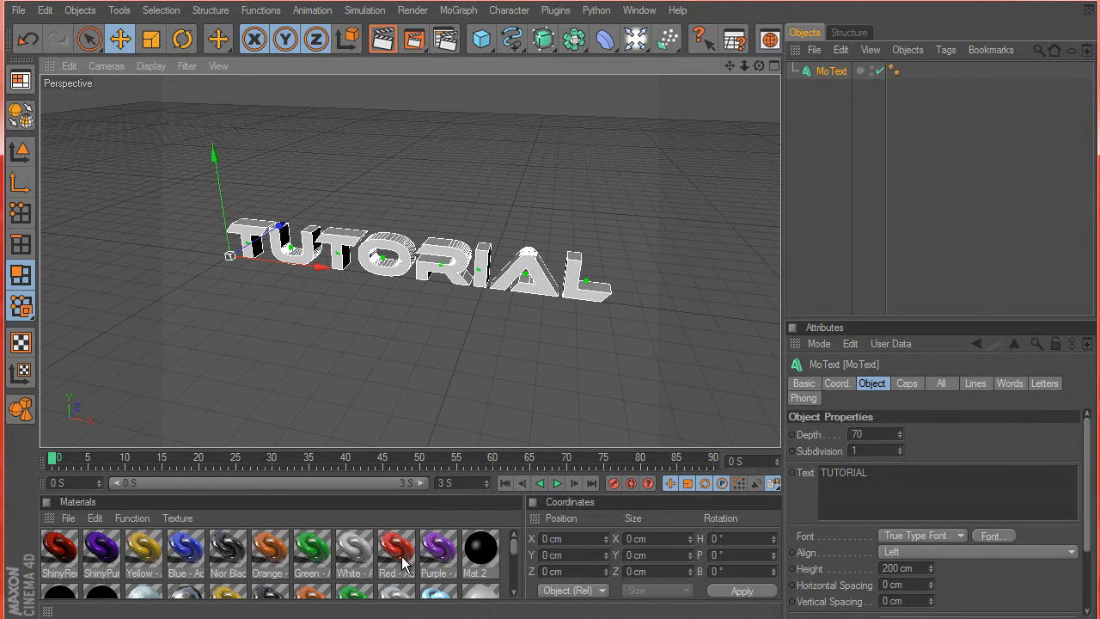
Apply the plain Purple material and the Blue - AcrezHD material to the MoText object.
drag(402, 563, 441, 536)
drag(460, 261, 461, 266)
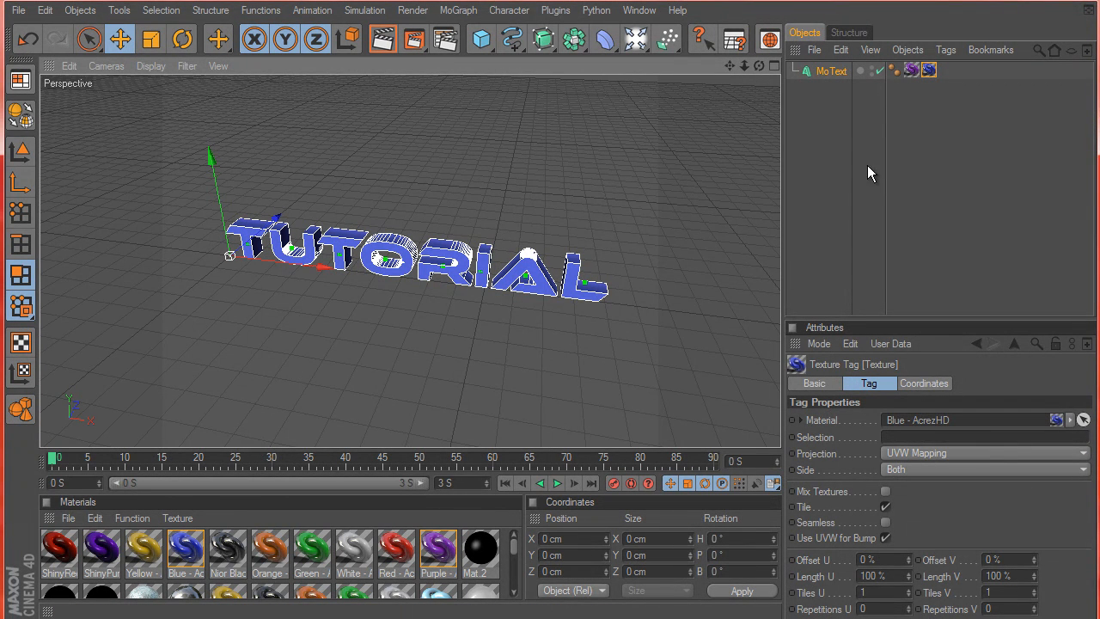
click(832, 72)
click(819, 143)
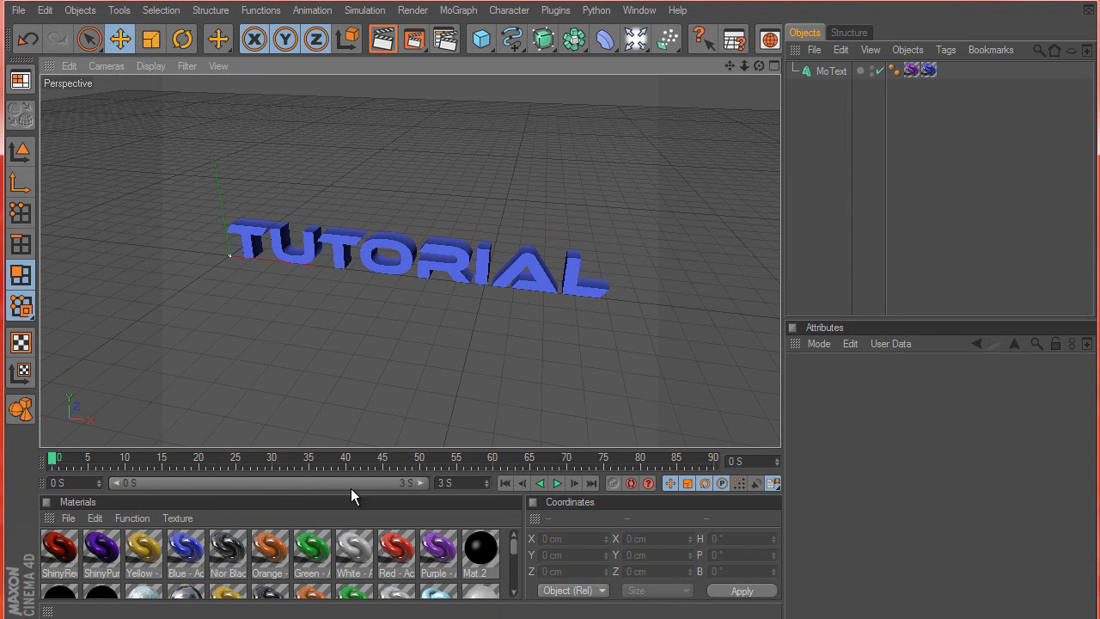
click(556, 11)
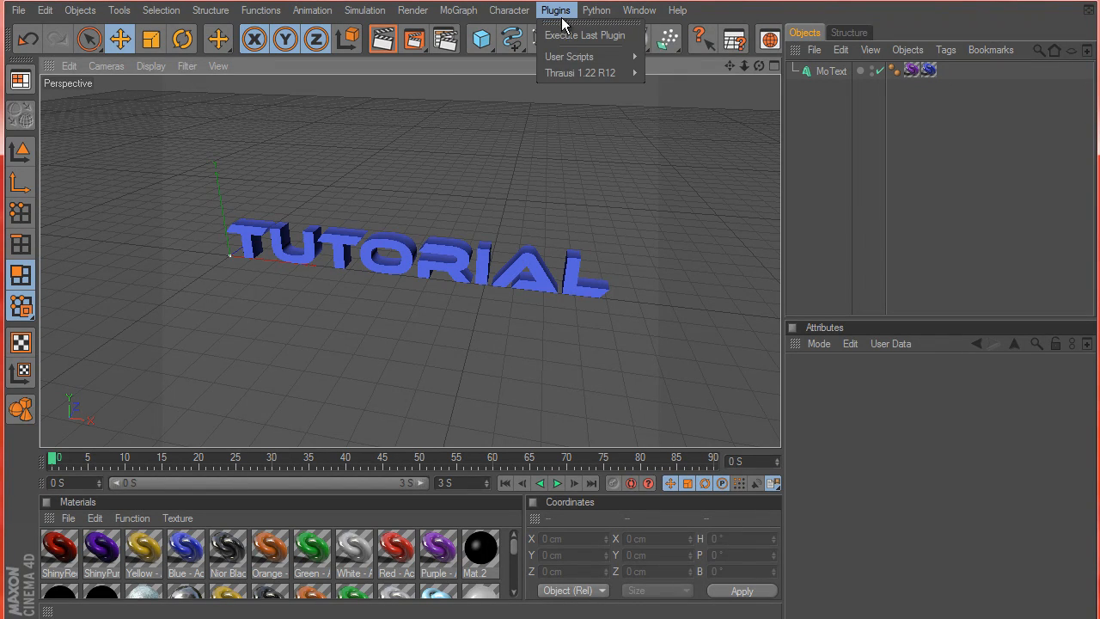
mouse_move(565, 76)
click(677, 79)
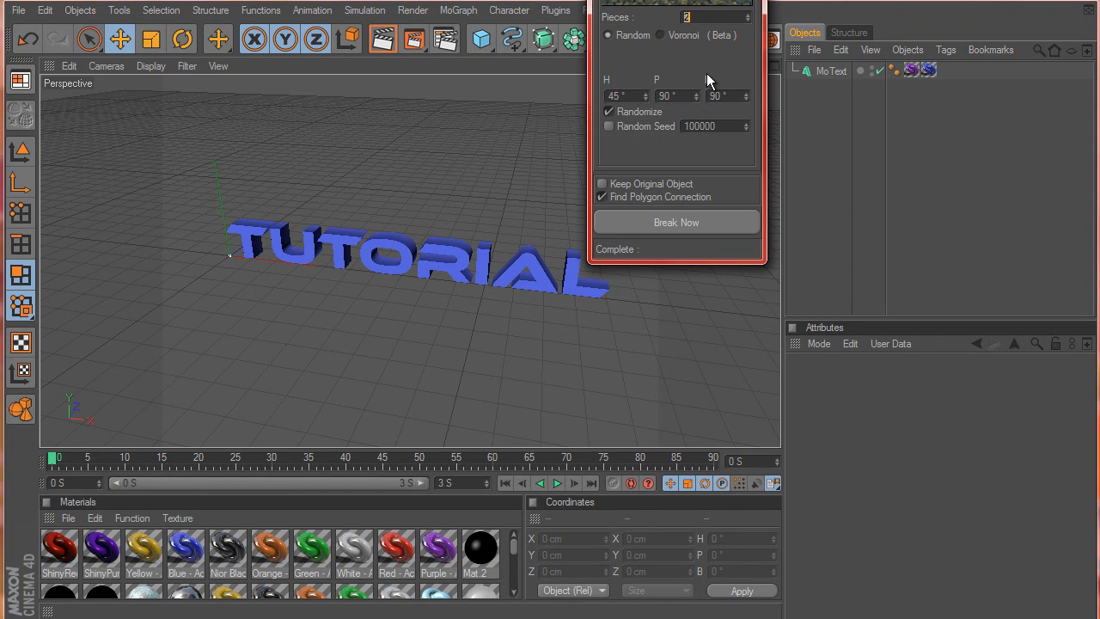
click(746, 0)
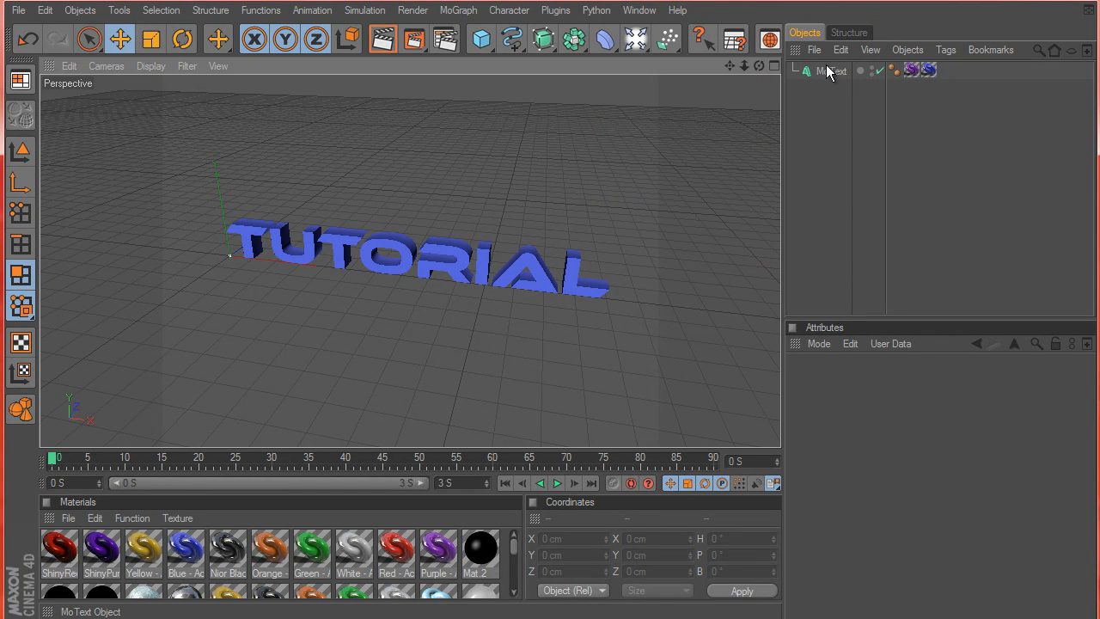
Break the MoText object into 20 random pieces per letter with the Thrausi plugin.
click(827, 72)
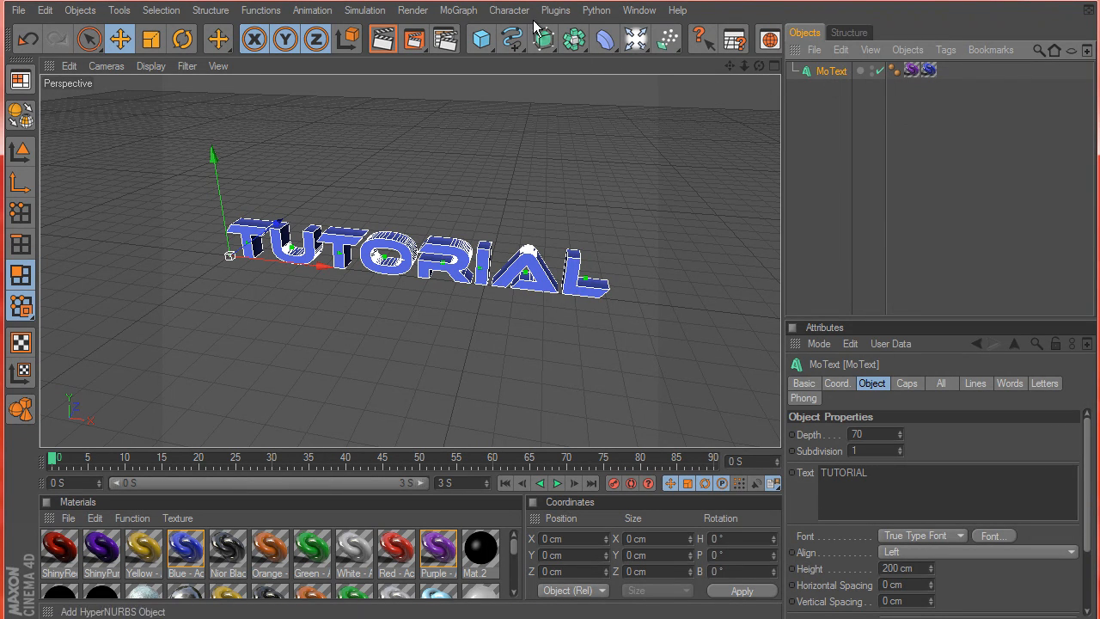
click(468, 15)
mouse_move(575, 72)
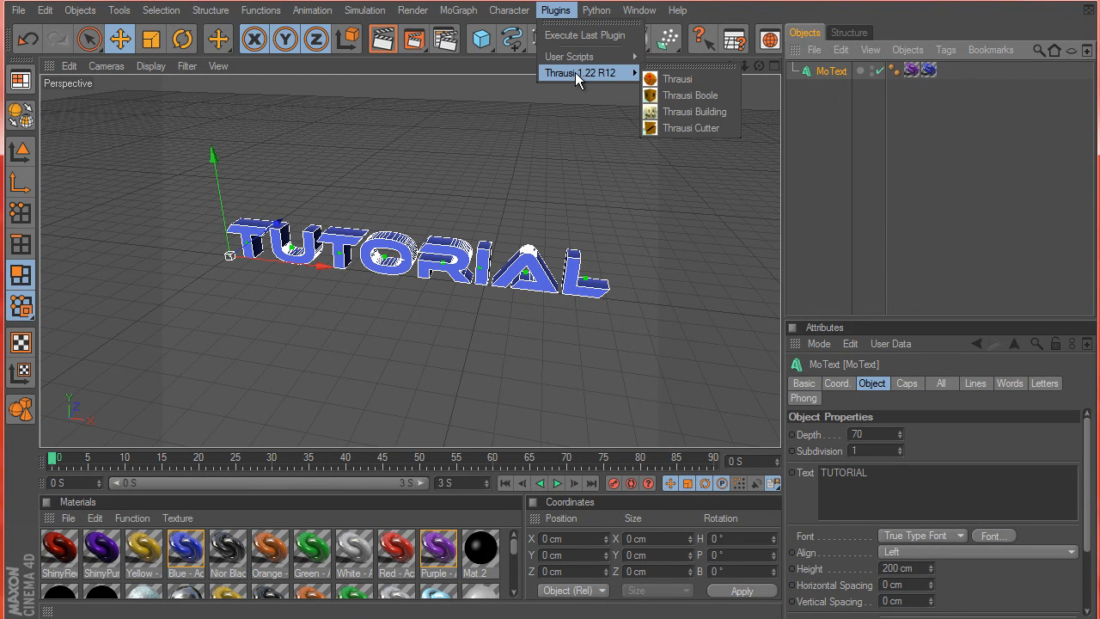
click(678, 79)
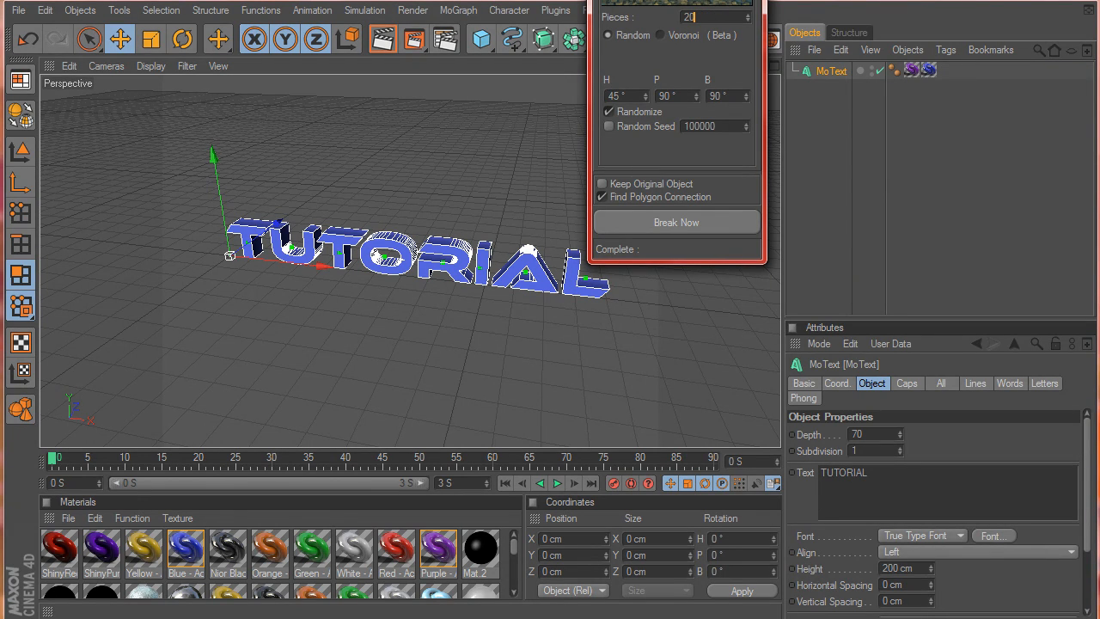
drag(649, 0, 609, 148)
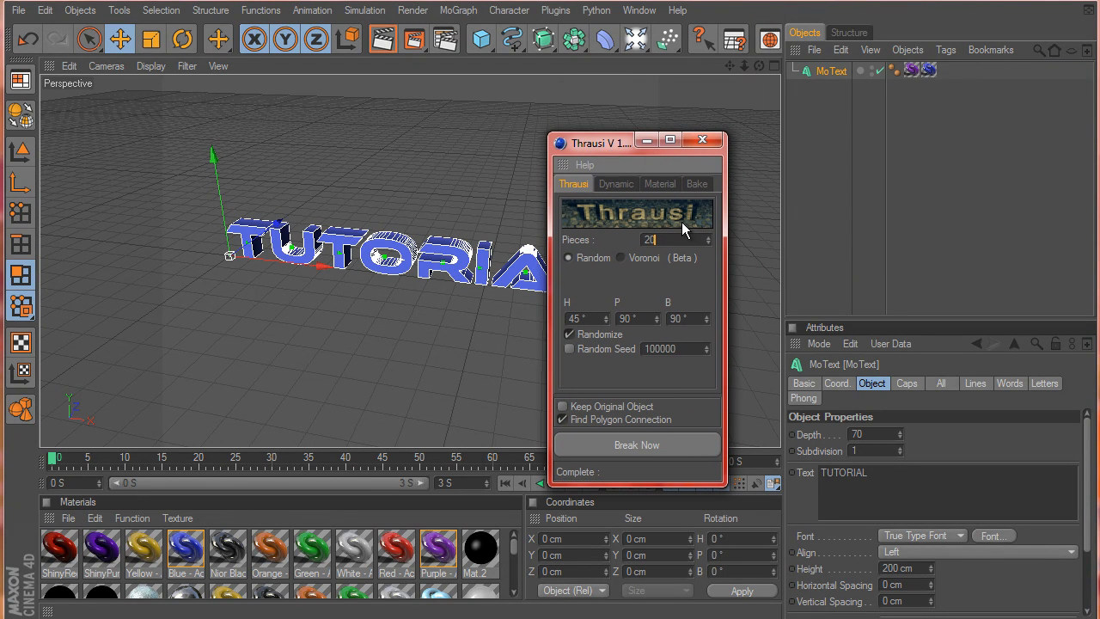
click(649, 446)
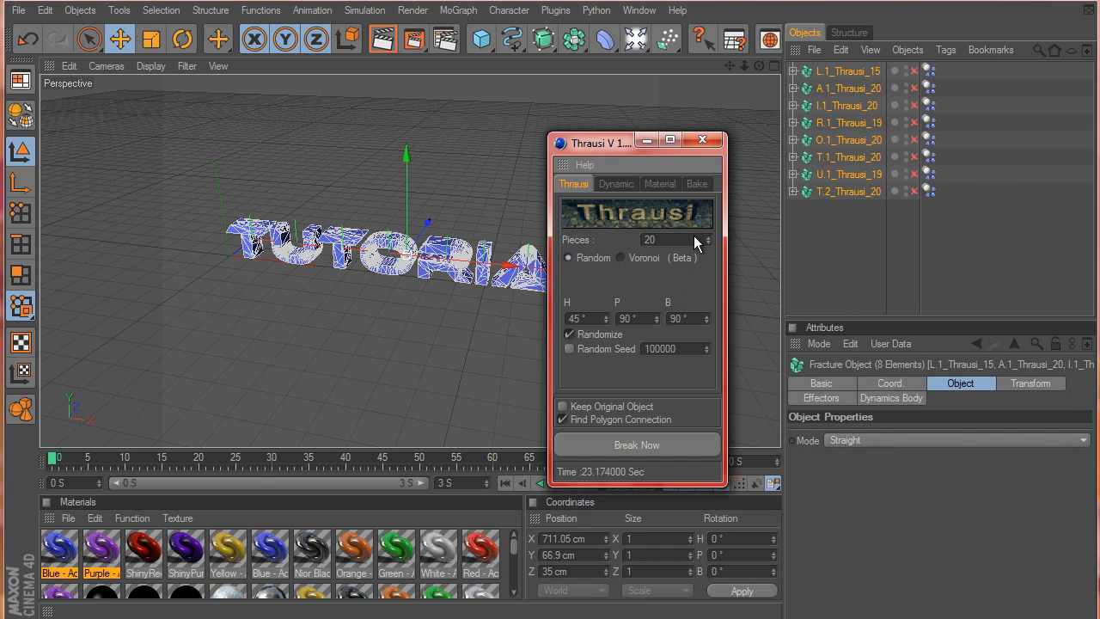
click(711, 145)
Group all the Thrausi fracture objects, from the first T to the final L, under one null.
click(870, 204)
click(842, 190)
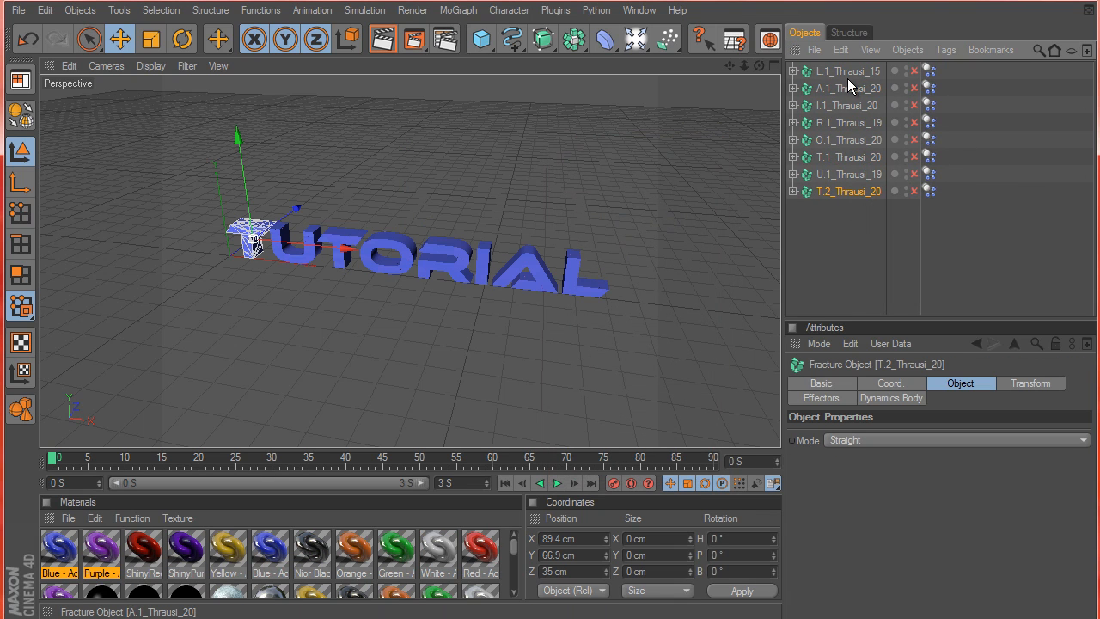
shift+click(848, 71)
key(alt+g)
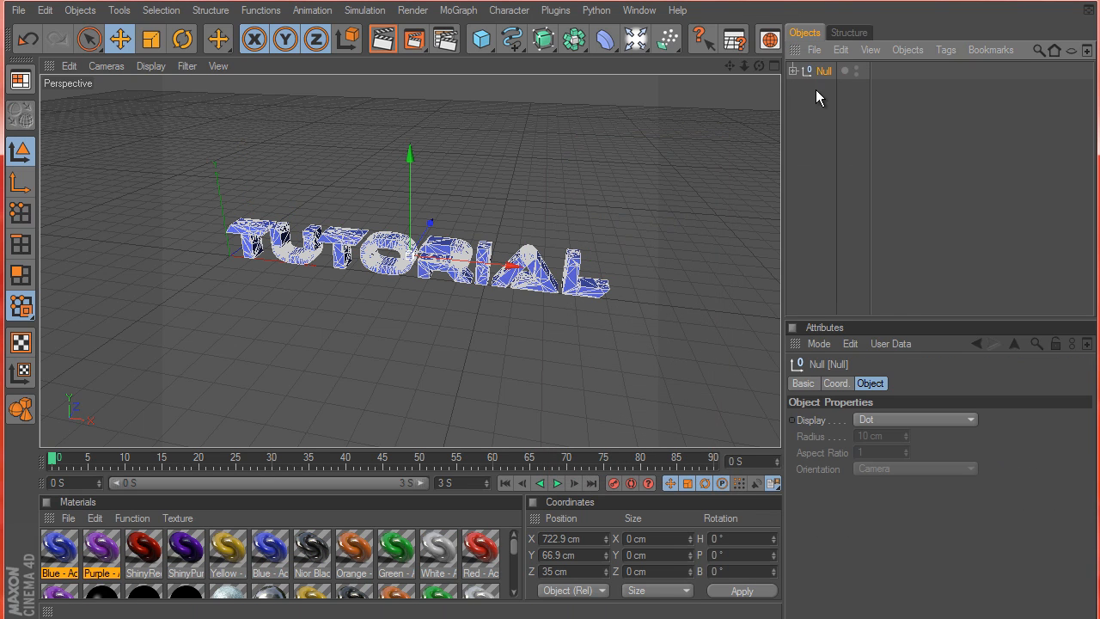
click(815, 90)
click(793, 70)
click(794, 70)
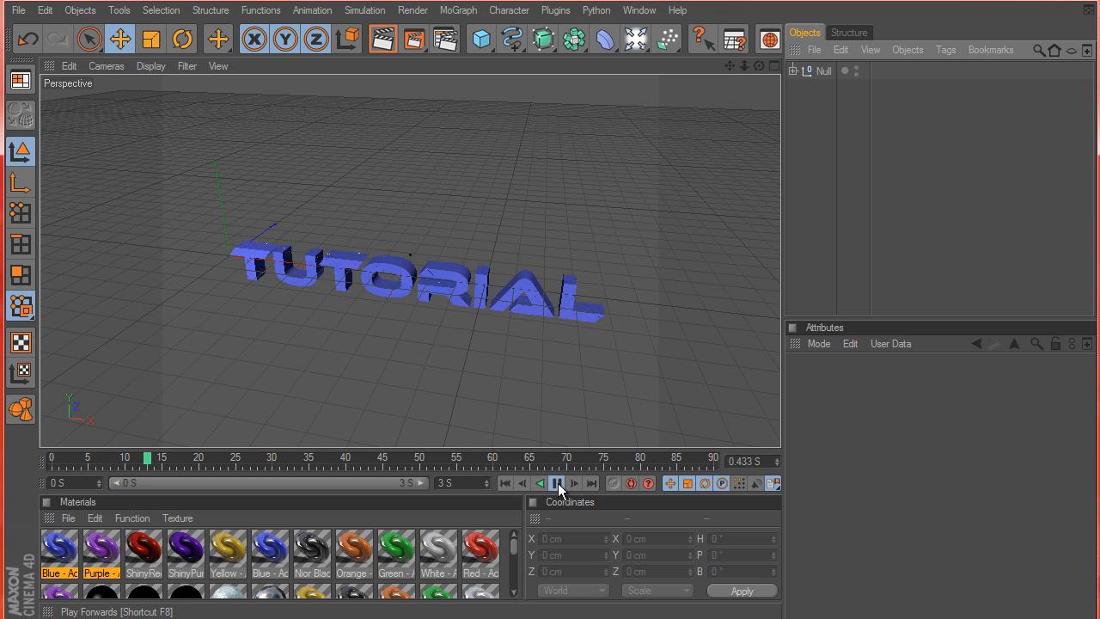
Play the simulation to check how the text behaves, and return to the first frame.
click(558, 484)
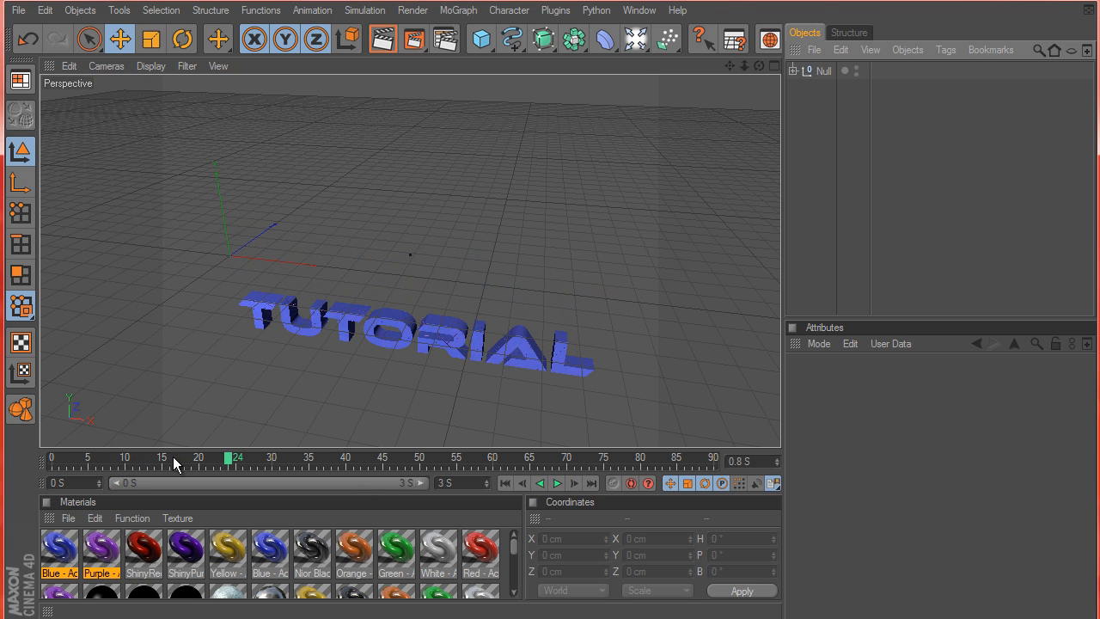
drag(174, 458, 5, 474)
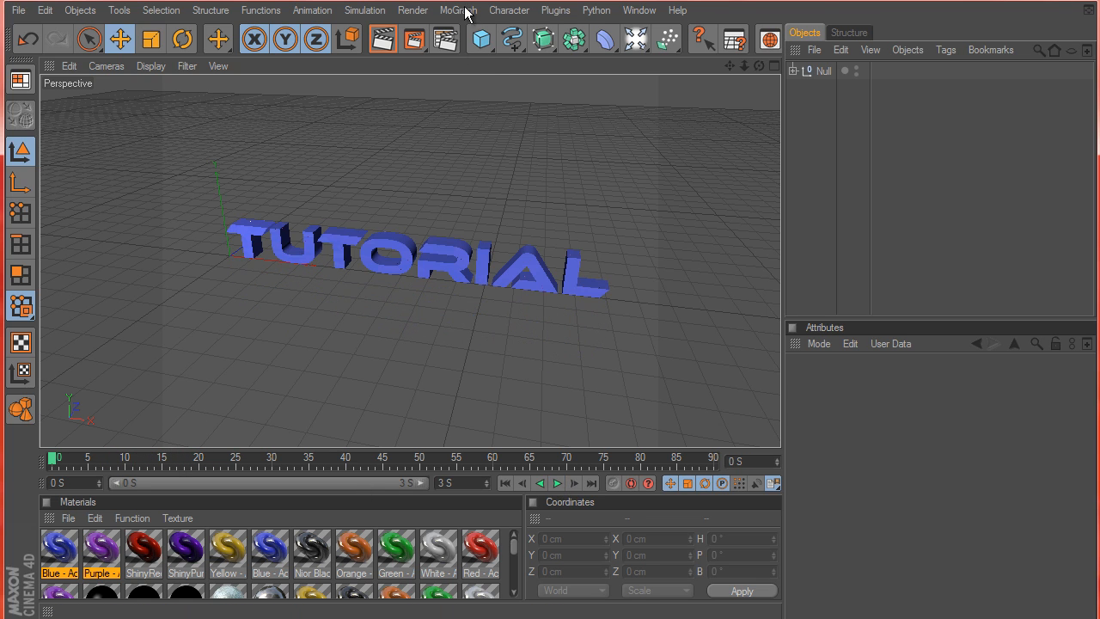
Add a Floor object, place it below the null in the hierarchy, and make it a dynamics collider.
drag(635, 43, 777, 180)
drag(820, 72, 823, 131)
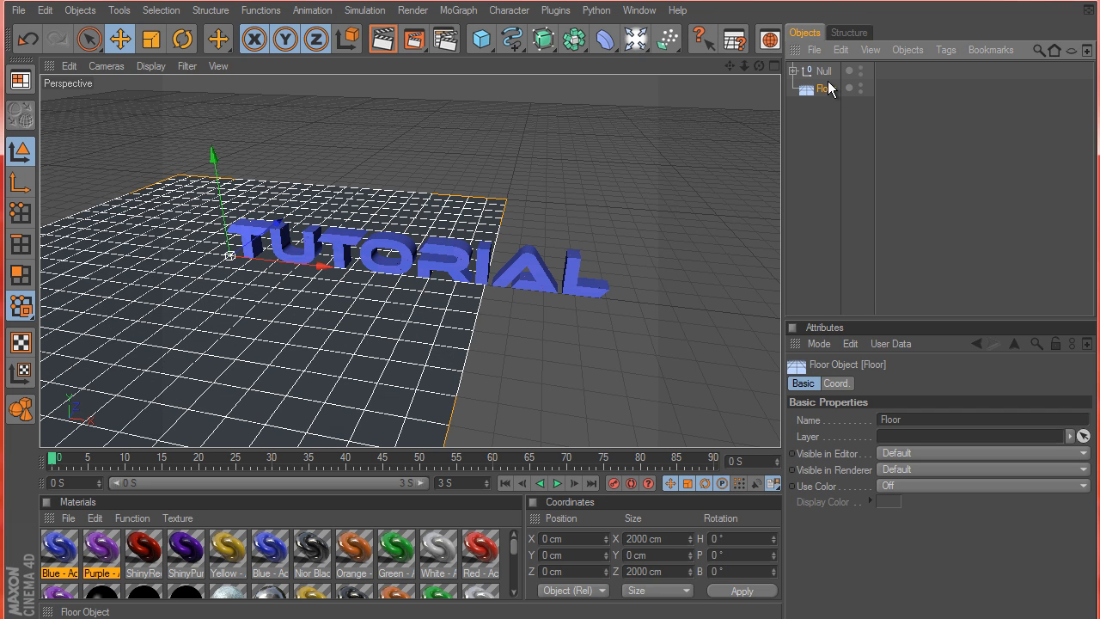
click(361, 11)
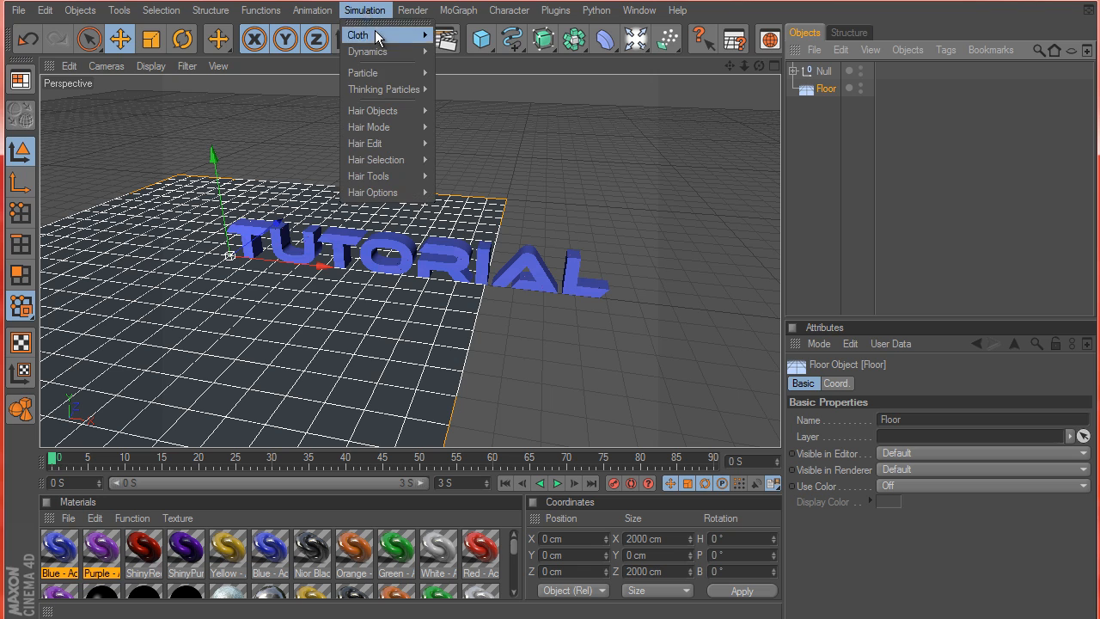
mouse_move(378, 52)
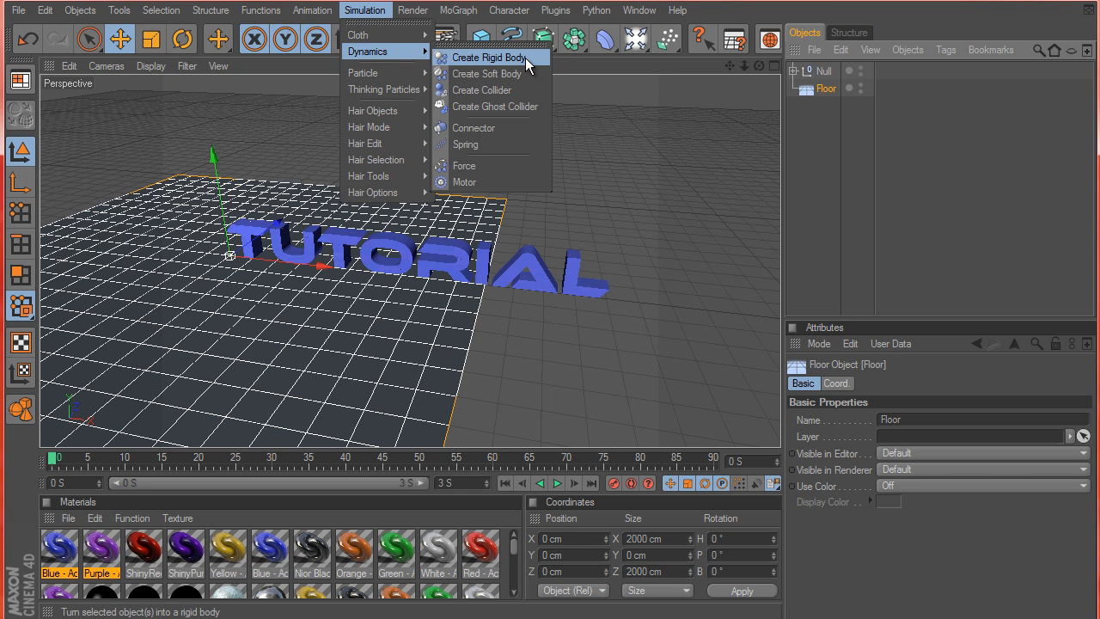
click(525, 57)
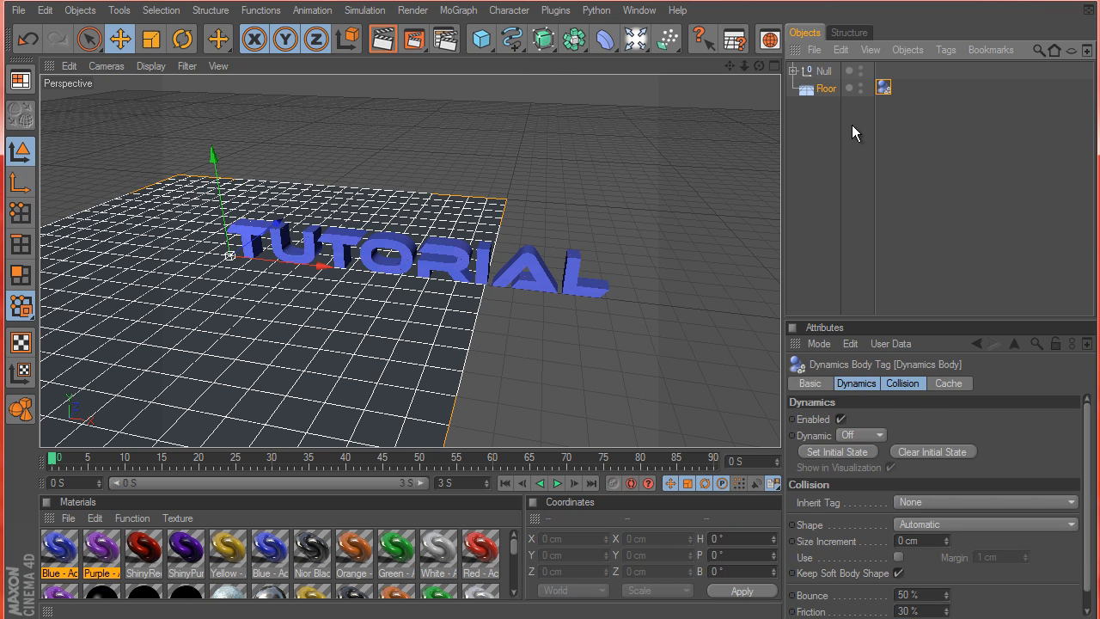
click(823, 89)
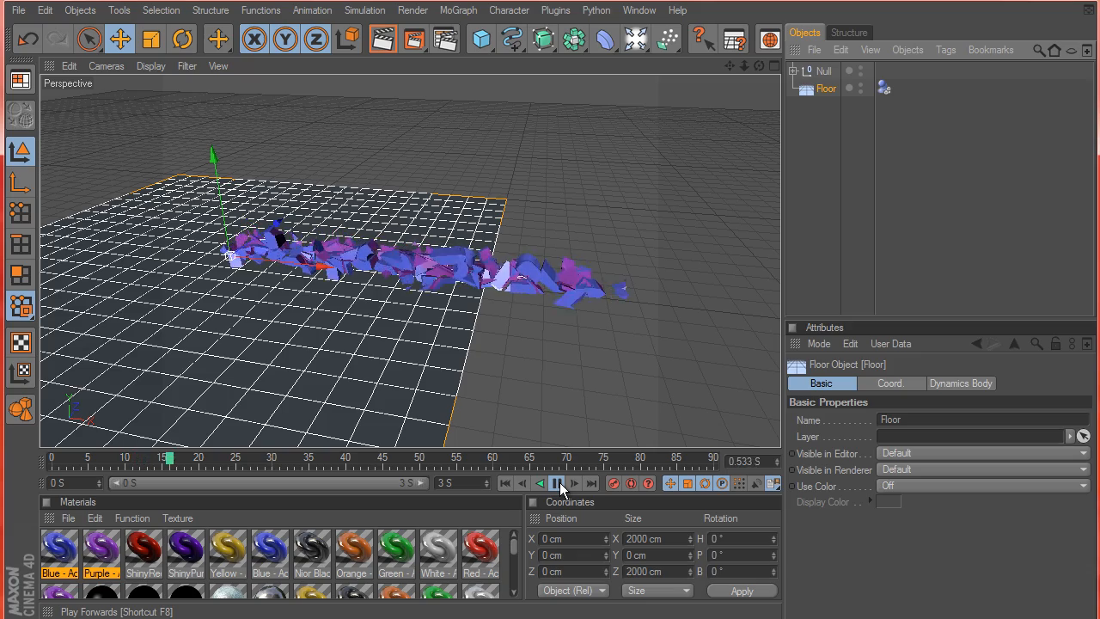
Watch the shattered text collapse onto the floor, stop the playback and return to the first frame.
alt+drag(632, 297, 484, 404)
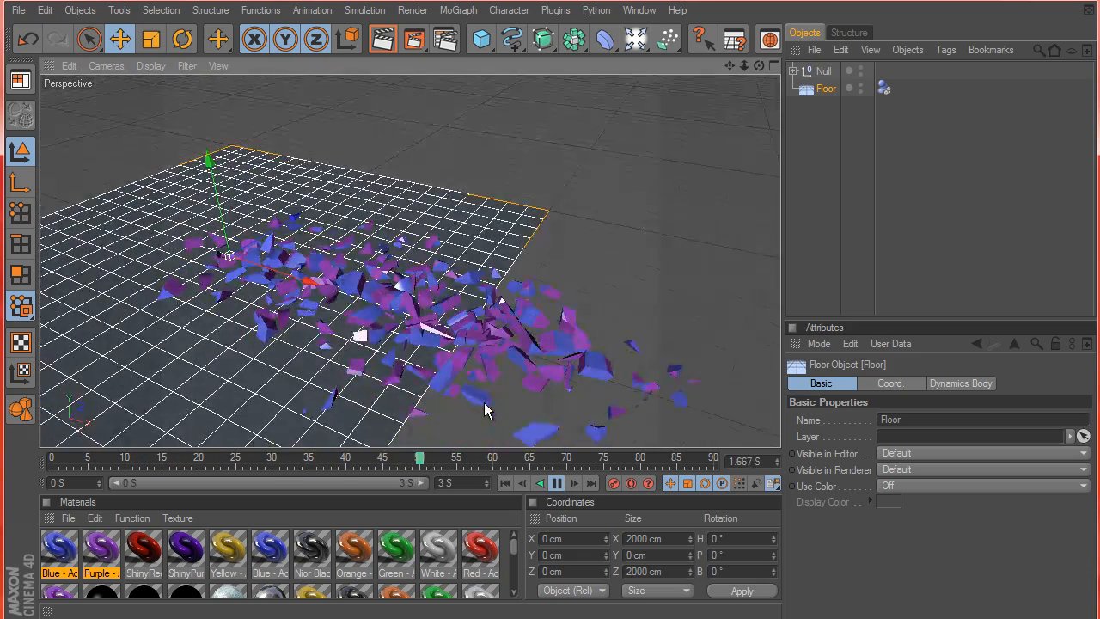
click(557, 483)
drag(282, 459, 51, 460)
Move the floor along X to about 584 cm so it lies beneath the whole text.
alt+drag(487, 391, 481, 343)
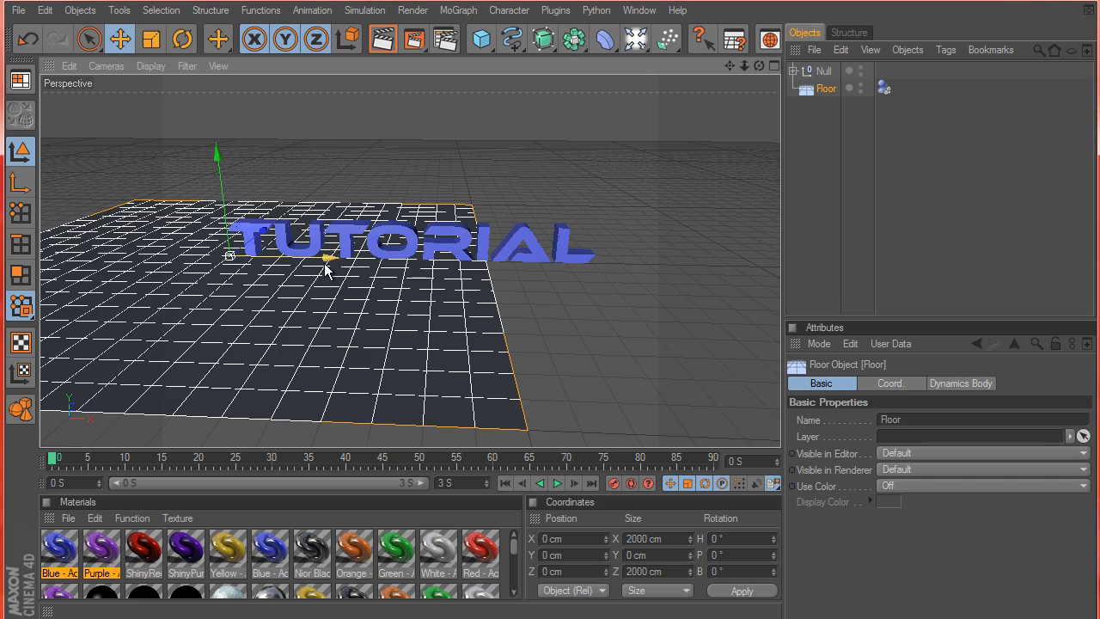
drag(327, 266, 562, 349)
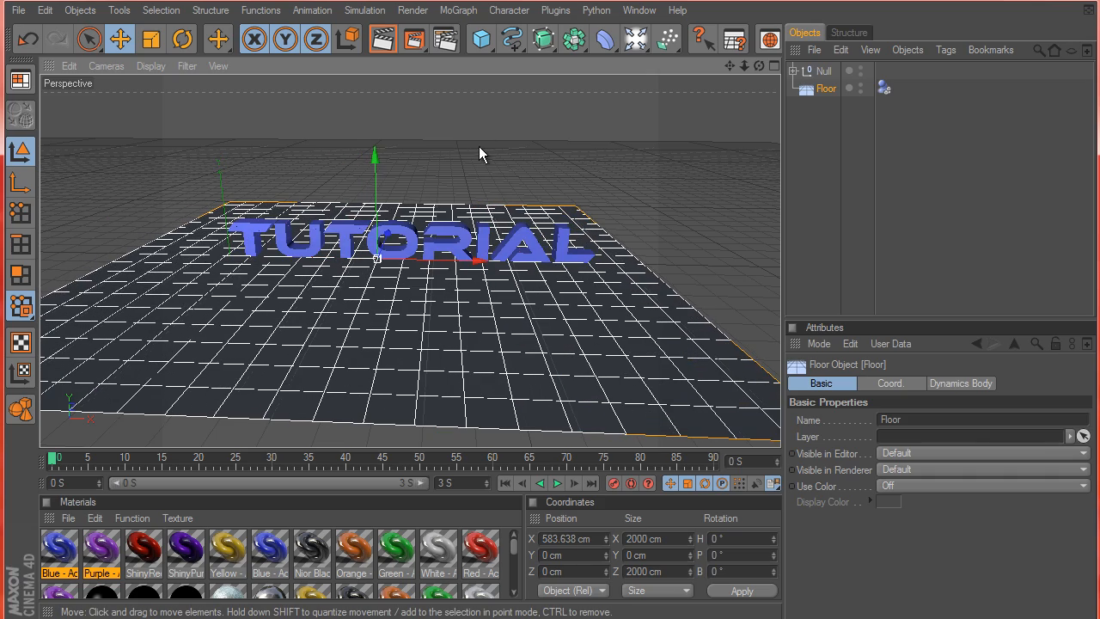
alt+drag(479, 146, 531, 258)
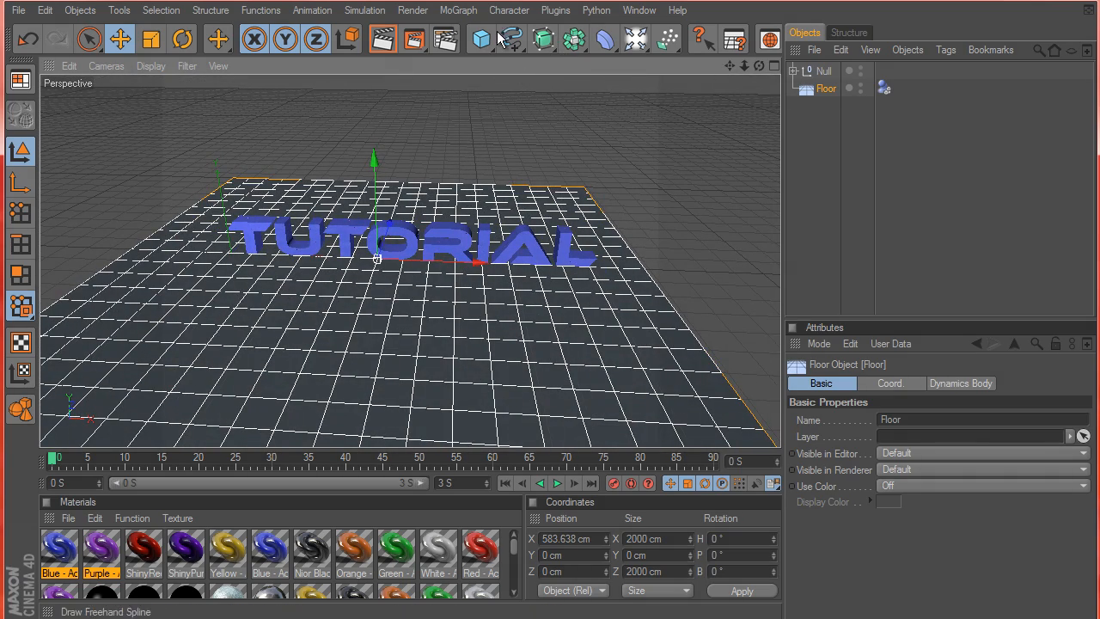
Add a sphere at the middle of the text, at about X 690 cm, and enlarge its radius to about 209 cm.
drag(481, 38, 634, 62)
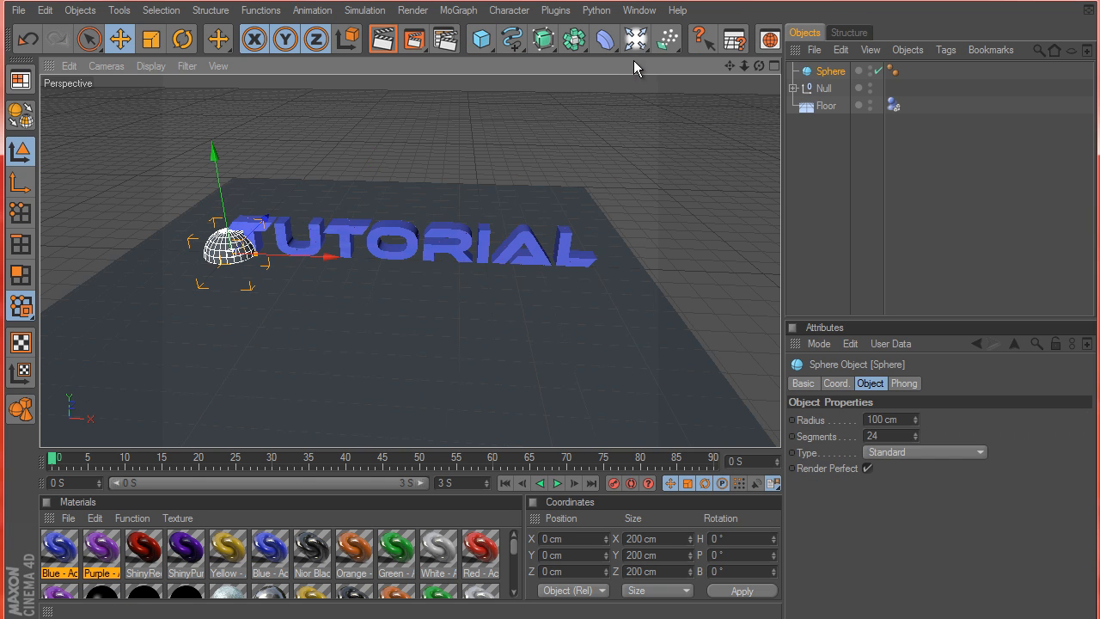
drag(326, 259, 561, 349)
drag(401, 206, 552, 339)
drag(428, 248, 548, 348)
drag(401, 207, 551, 358)
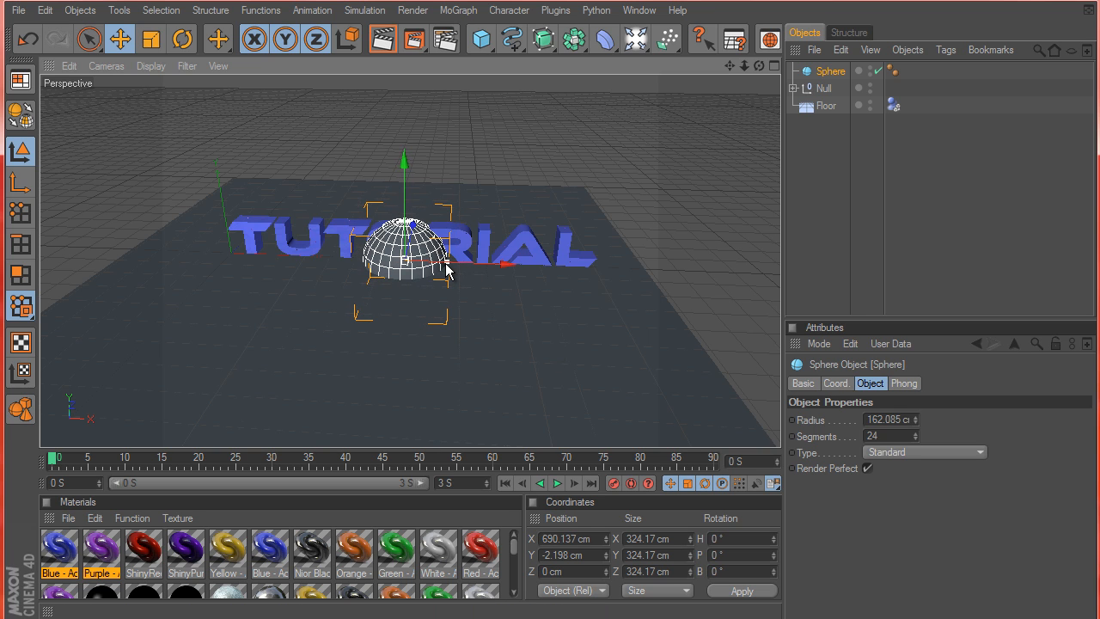
drag(447, 260, 551, 357)
alt+drag(430, 162, 552, 356)
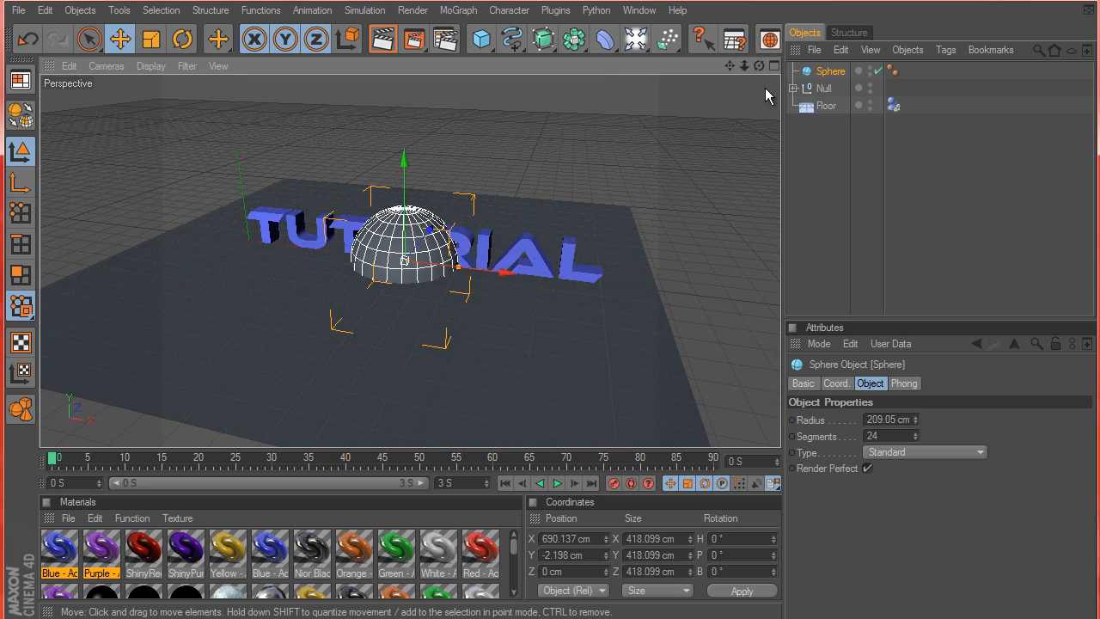
Make the sphere a dynamics rigid body.
click(369, 11)
mouse_move(371, 49)
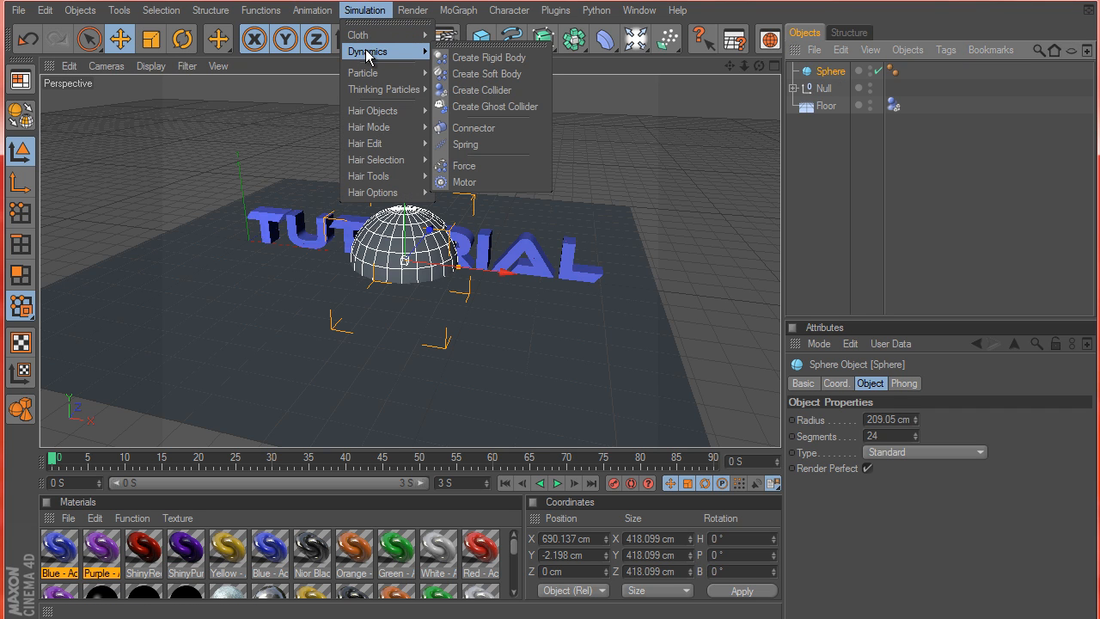
click(485, 49)
Play the simulation to check how the sphere blasts the text apart, and return to the first frame.
alt+drag(557, 343, 527, 418)
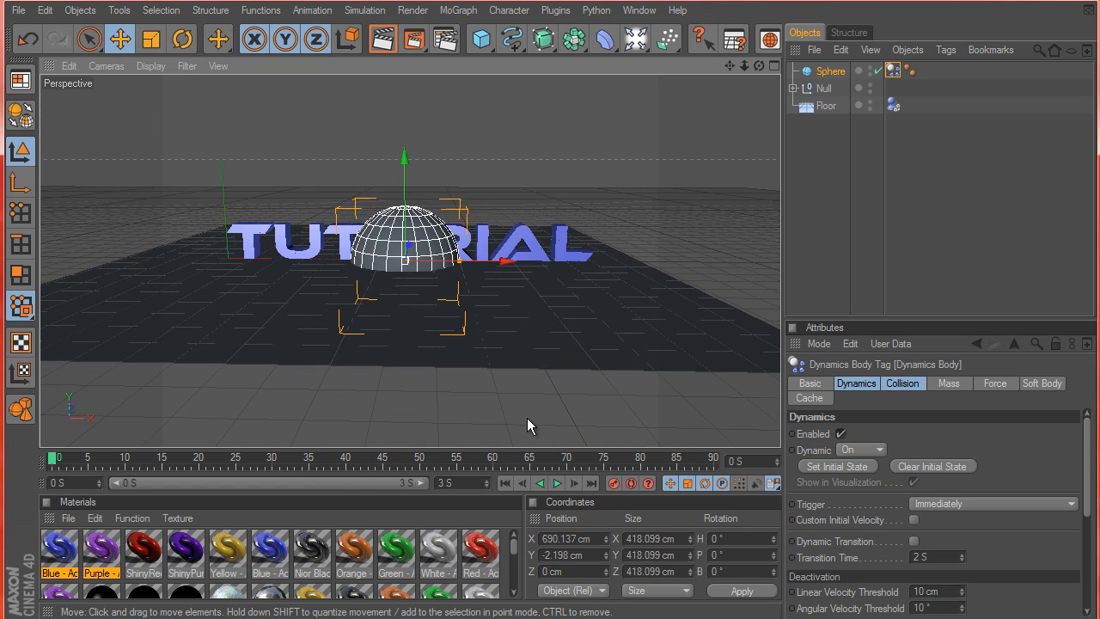
click(557, 483)
click(557, 483)
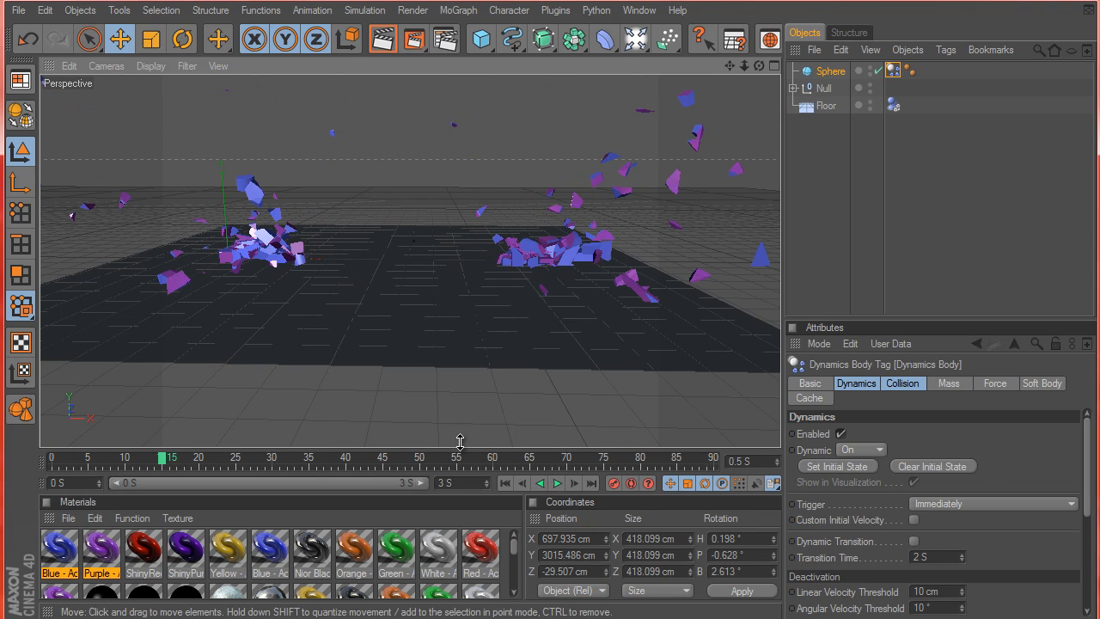
drag(167, 456, 52, 457)
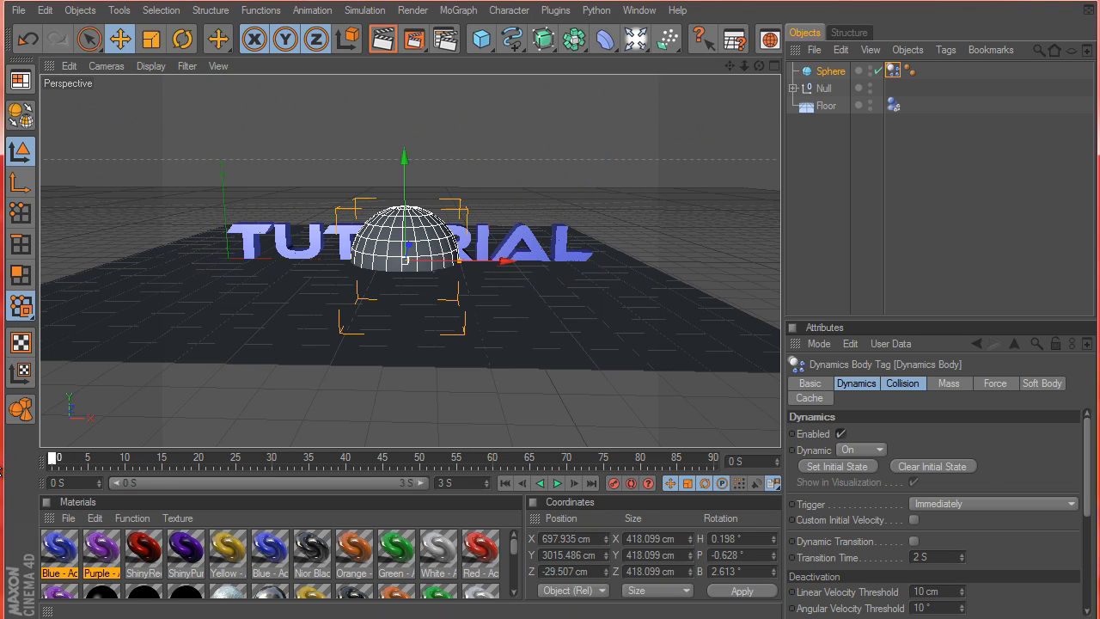
Hide the sphere in both the editor and the renderer, and deselect it.
click(871, 69)
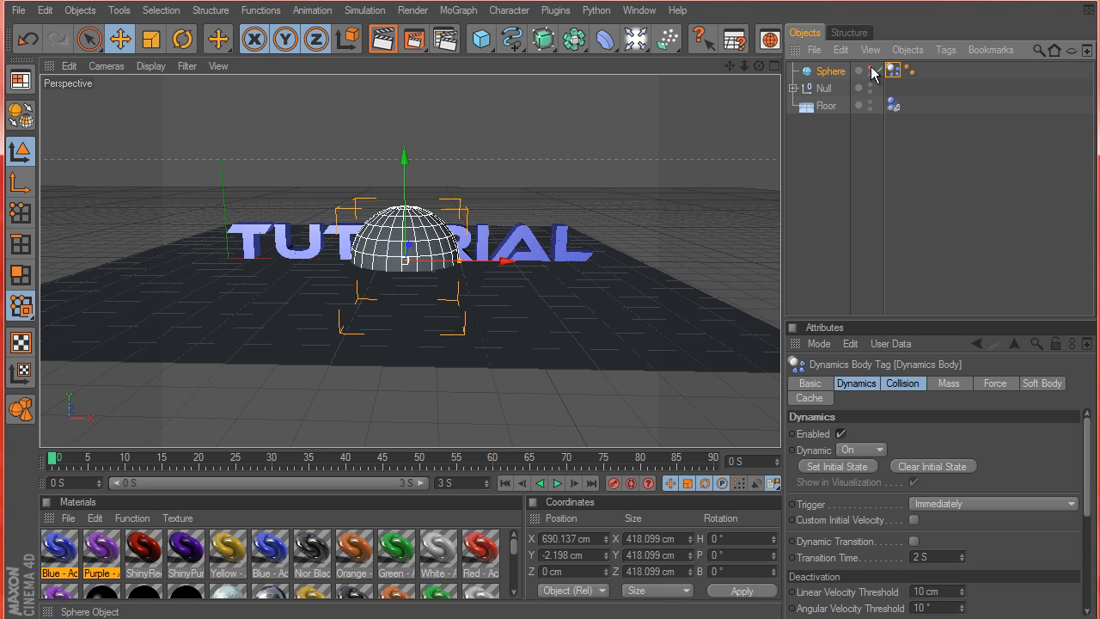
click(871, 68)
alt+drag(569, 187, 554, 355)
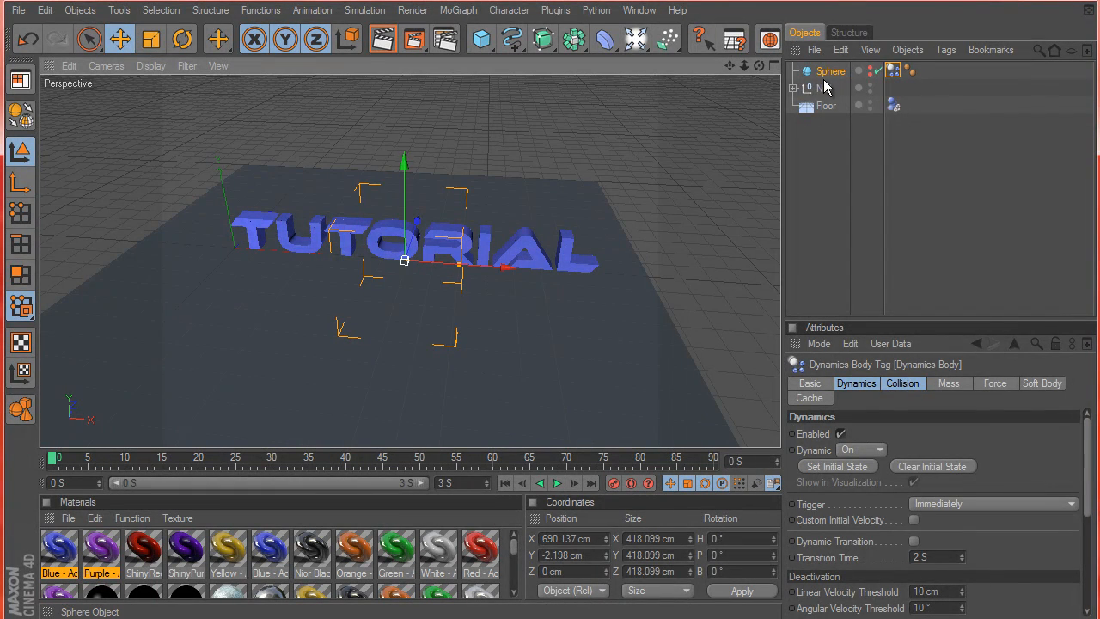
click(793, 207)
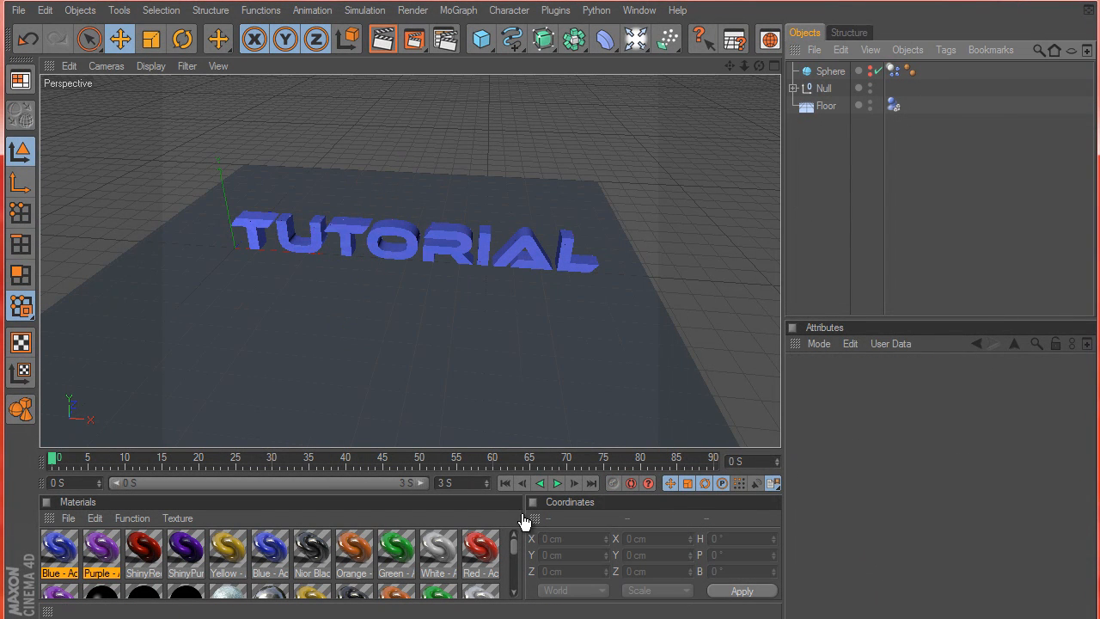
Play the simulation with the sphere hidden, and return to the first frame.
click(557, 484)
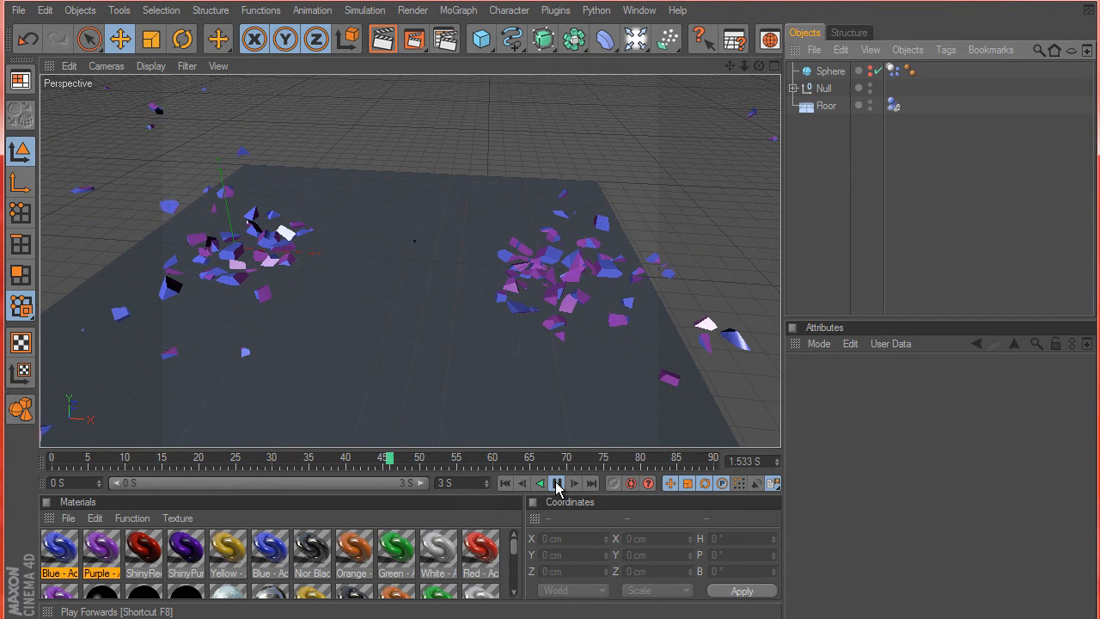
click(557, 483)
drag(278, 459, 52, 460)
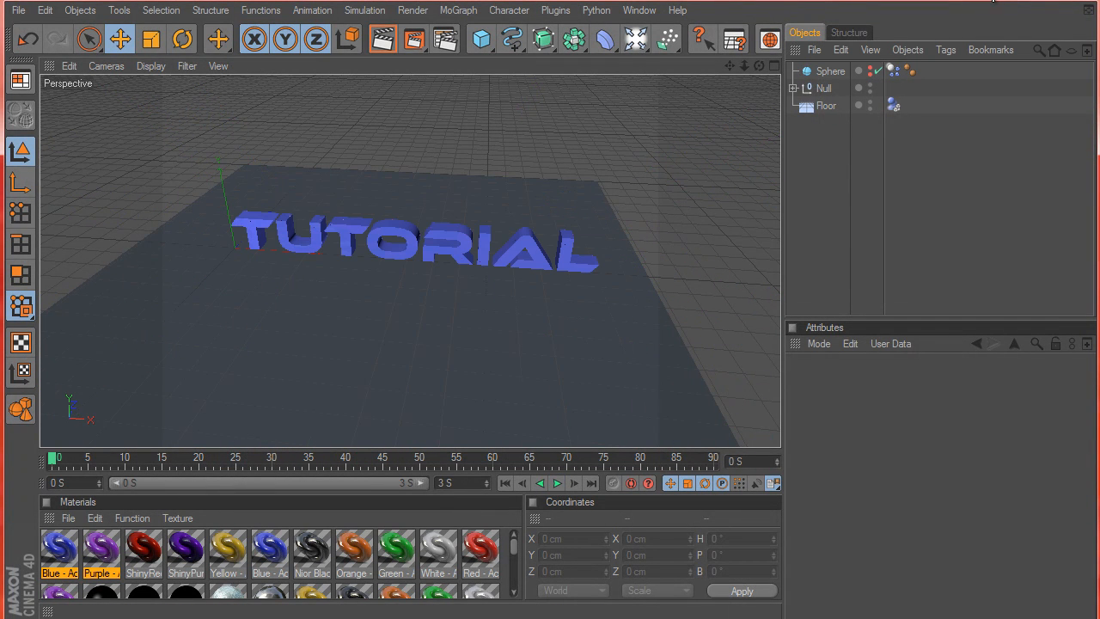
Duplicate the hidden sphere twice, moving one copy to about X 1126 cm and the other to about X 288 cm.
click(827, 76)
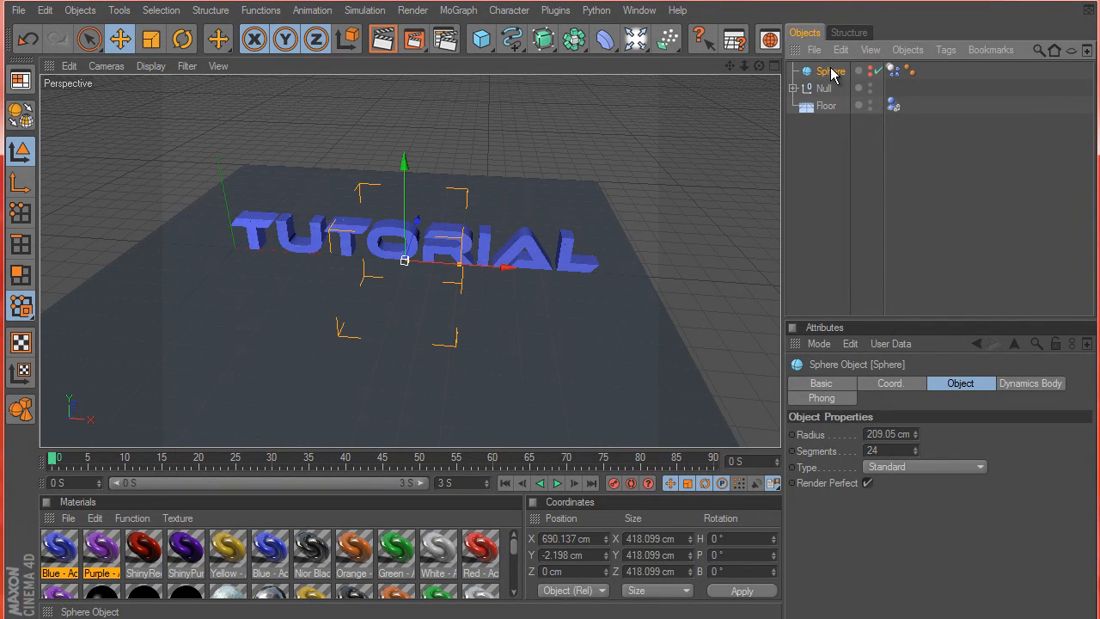
ctrl+drag(833, 79, 834, 100)
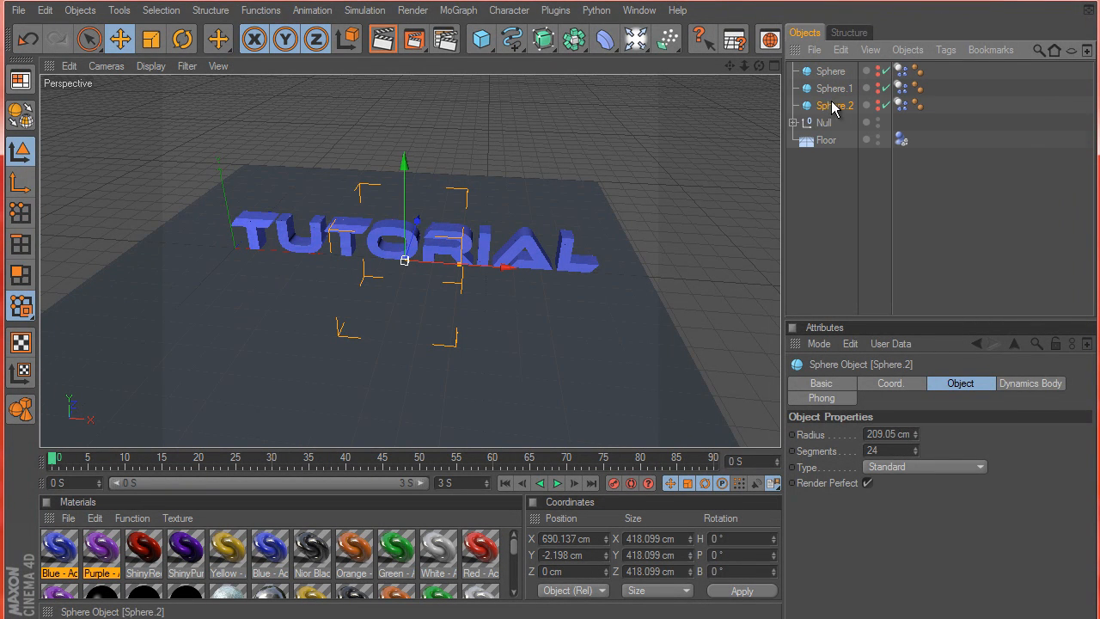
drag(503, 273, 554, 351)
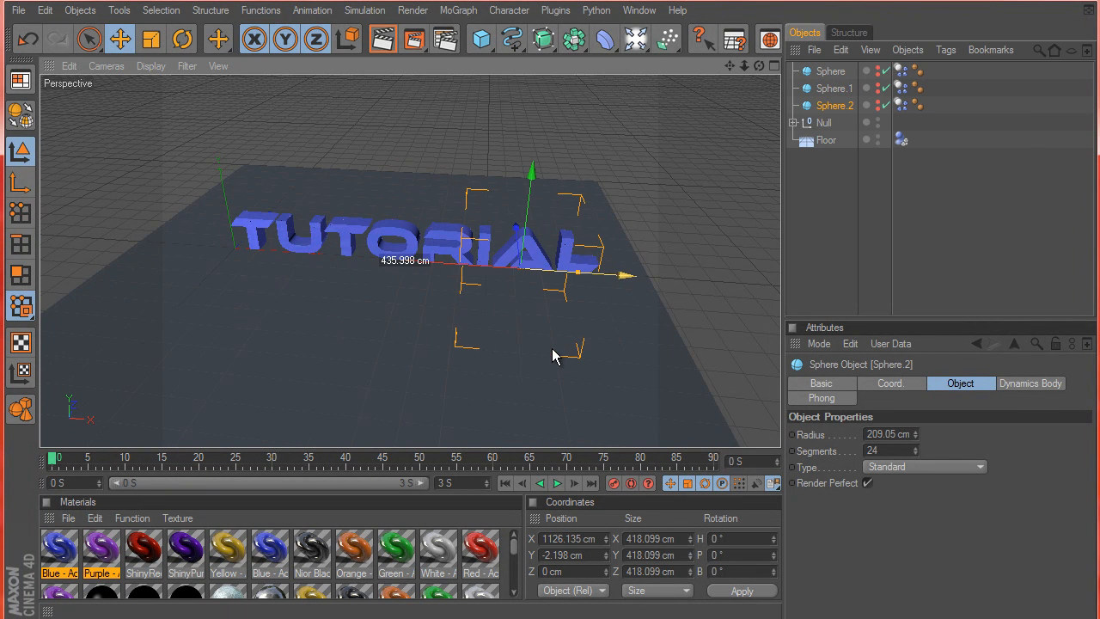
click(827, 91)
drag(508, 267, 553, 348)
alt+drag(561, 282, 552, 346)
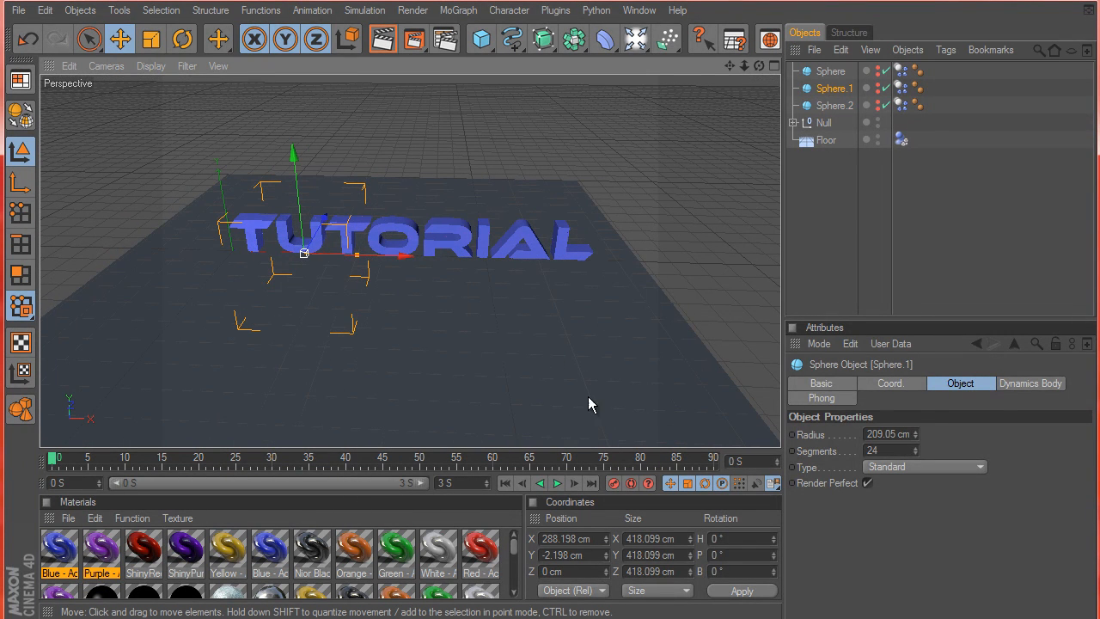
Play the simulation to check the explosion caused by all three spheres, and return to the first frame.
click(559, 484)
scroll(500, 275, down, 5)
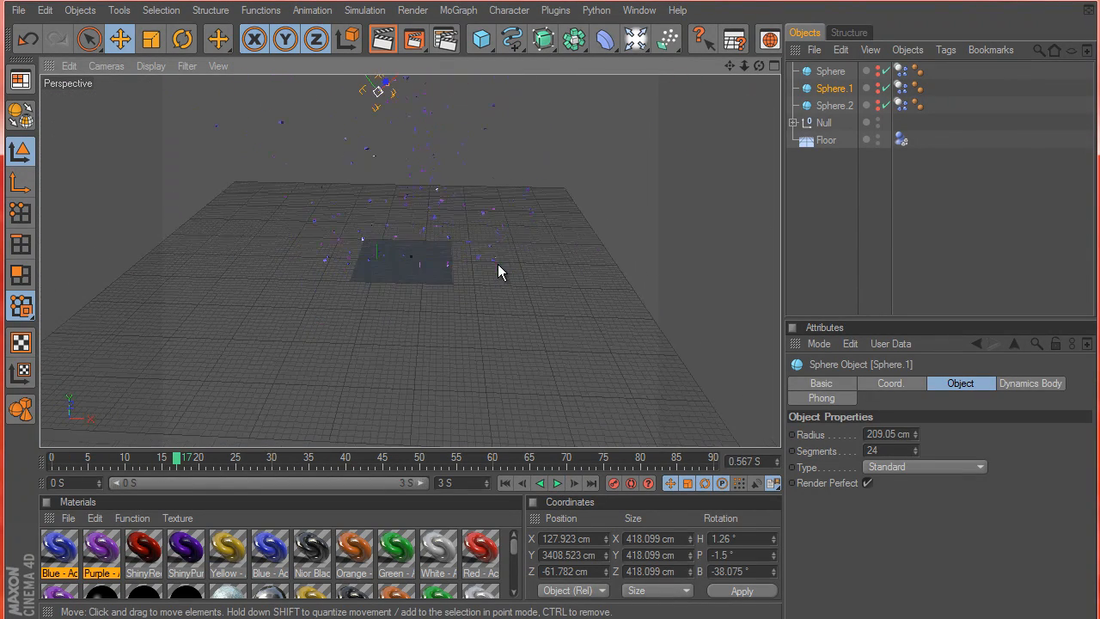
scroll(467, 222, up, 6)
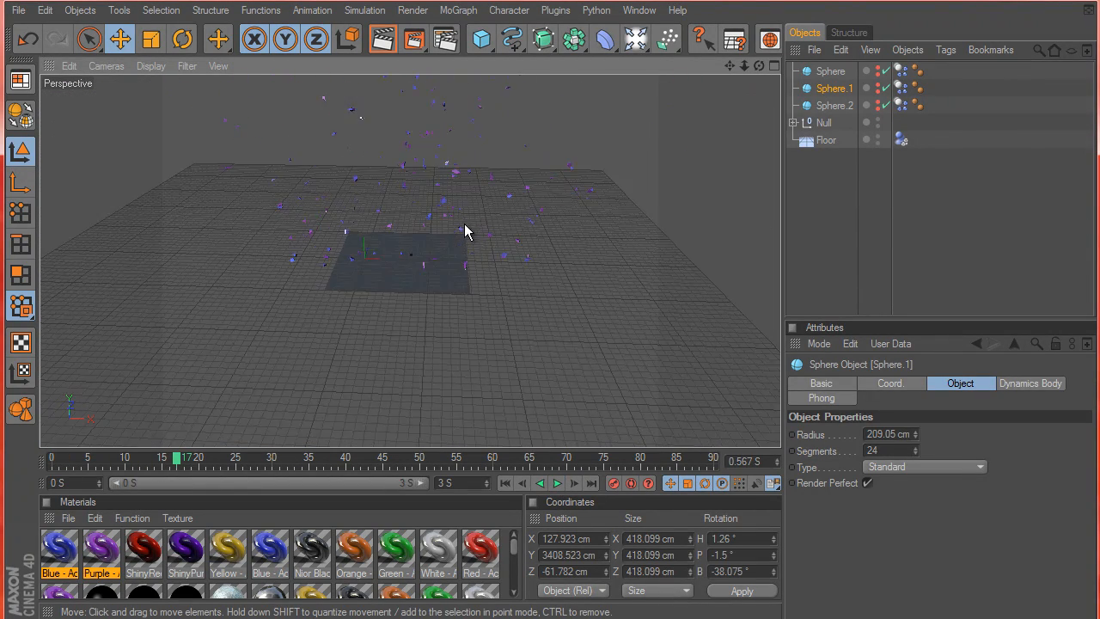
drag(178, 459, 10, 456)
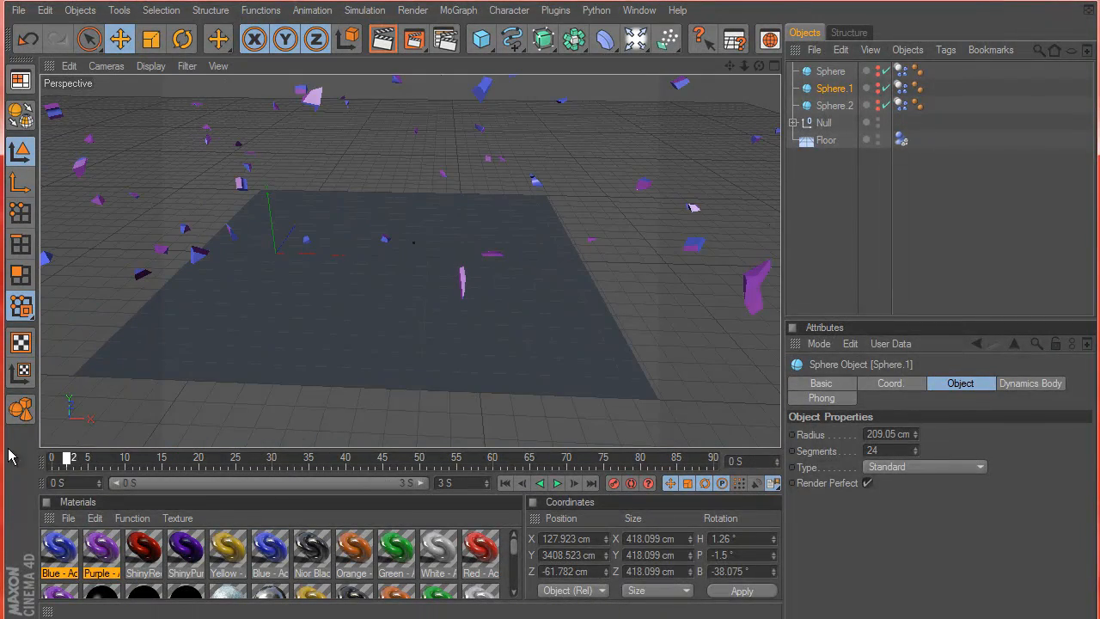
alt+drag(455, 302, 551, 356)
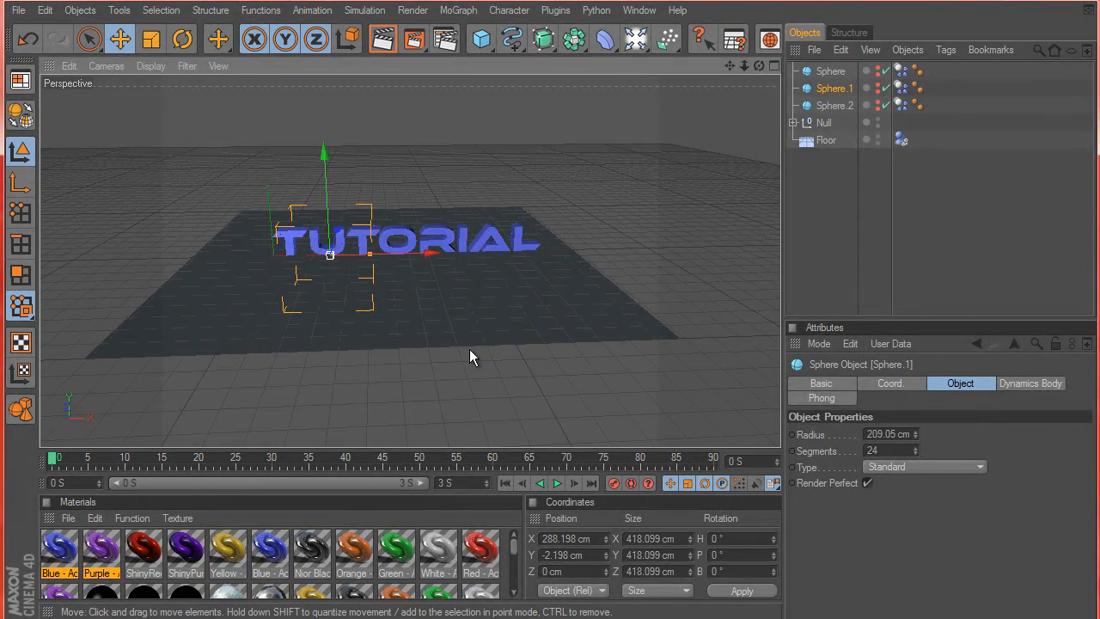
alt+drag(426, 304, 445, 393)
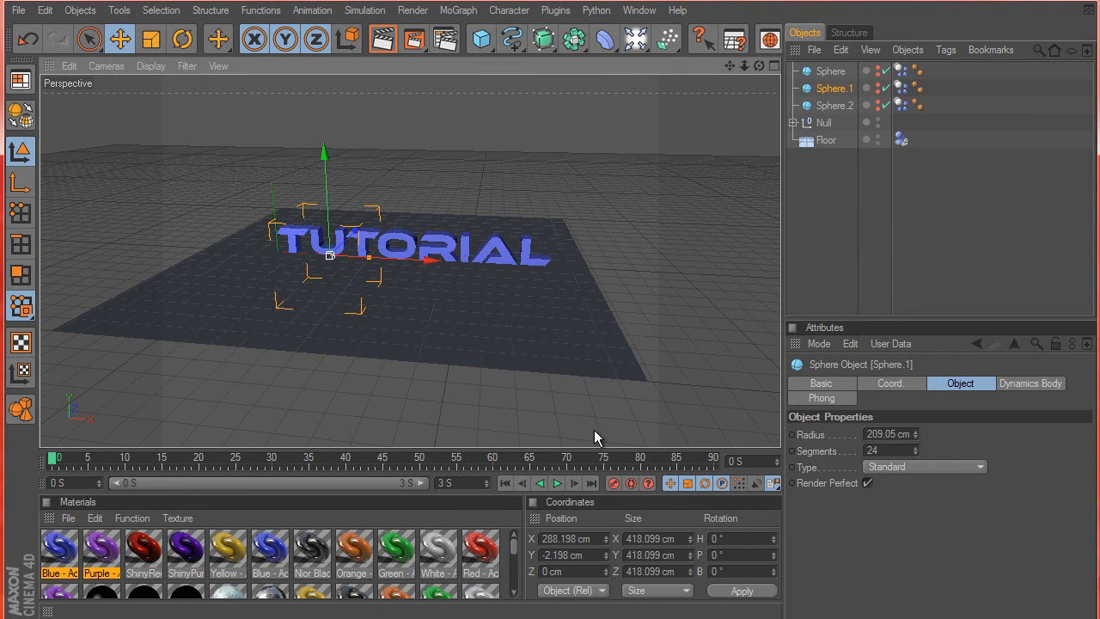
Deselect all objects, replay the explosion and pause it at frame 7 to examine the flying pieces.
click(835, 106)
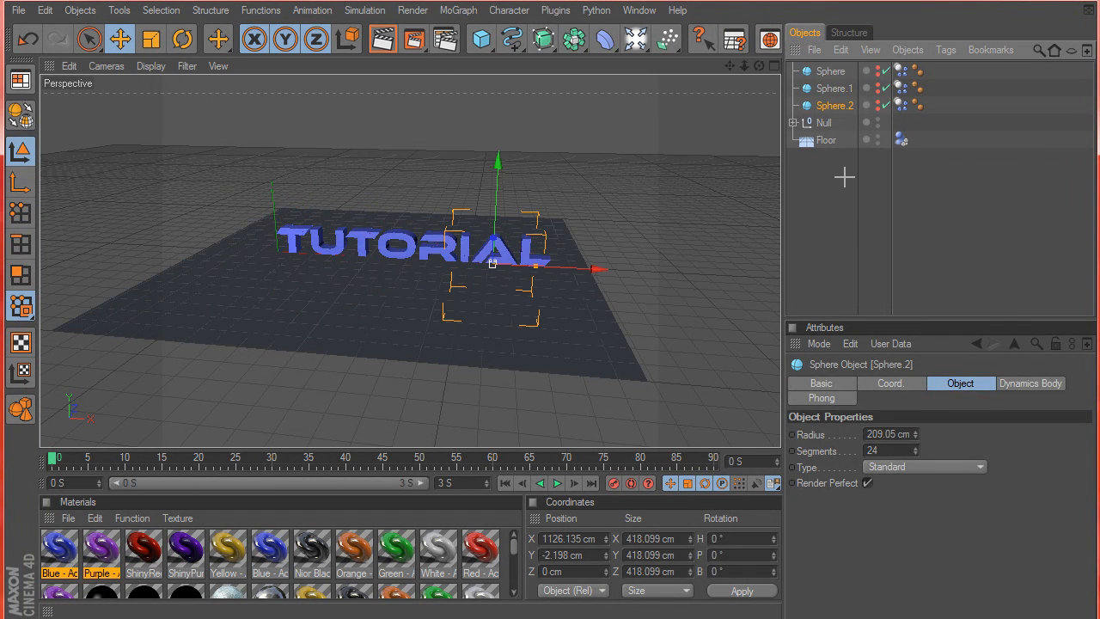
click(639, 189)
click(556, 484)
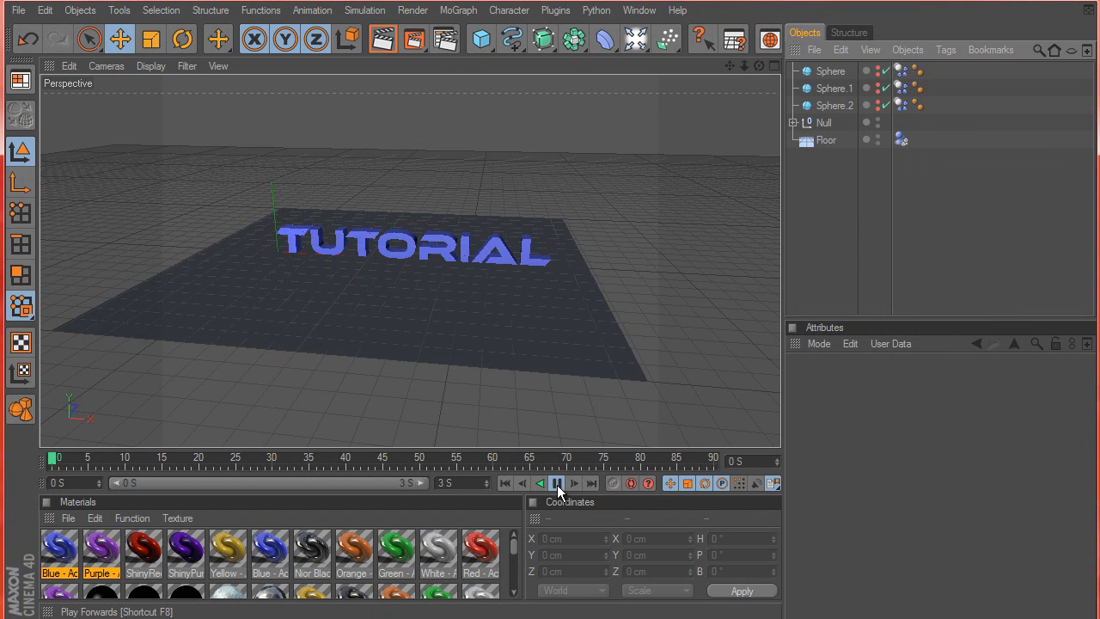
click(556, 487)
alt+drag(483, 371, 391, 232)
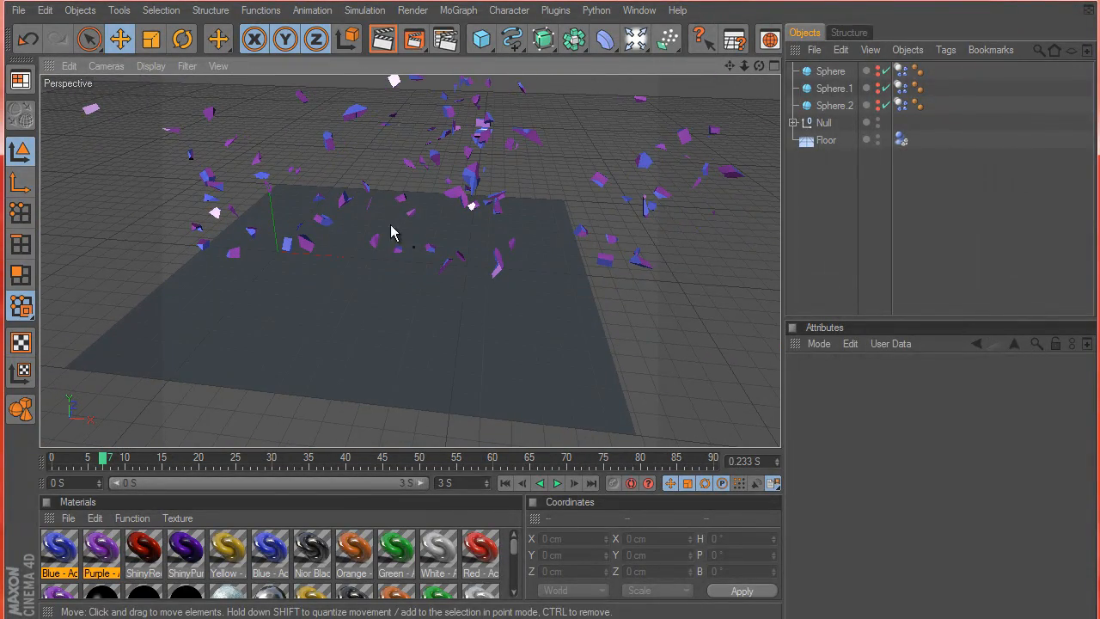
Set a keyframe for the project's dynamics Time Scale at 100% on the first frame.
click(46, 11)
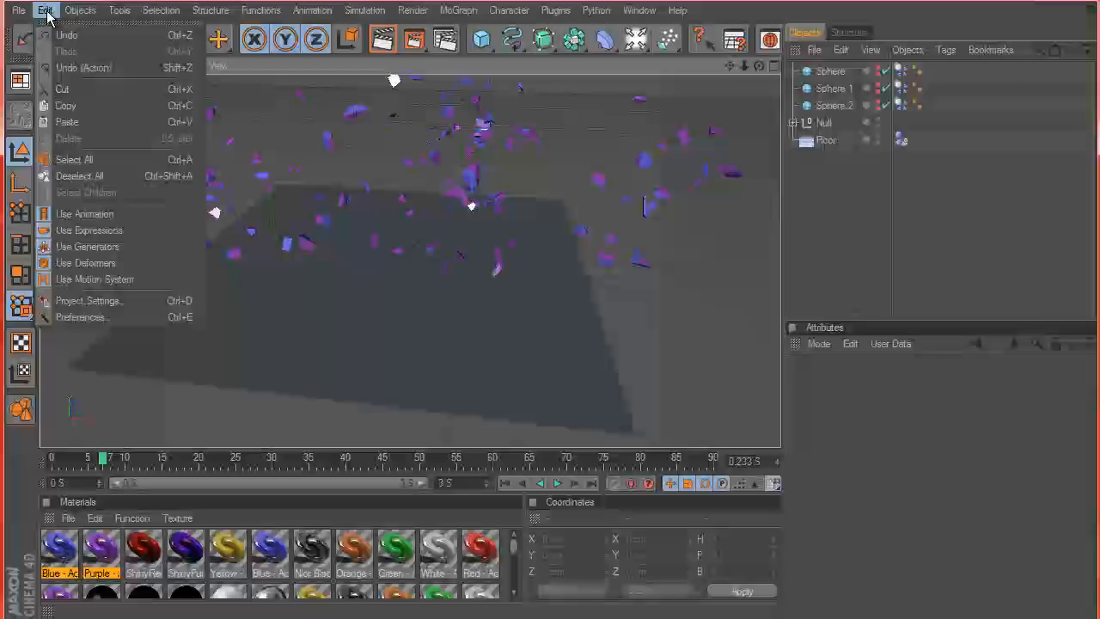
click(90, 301)
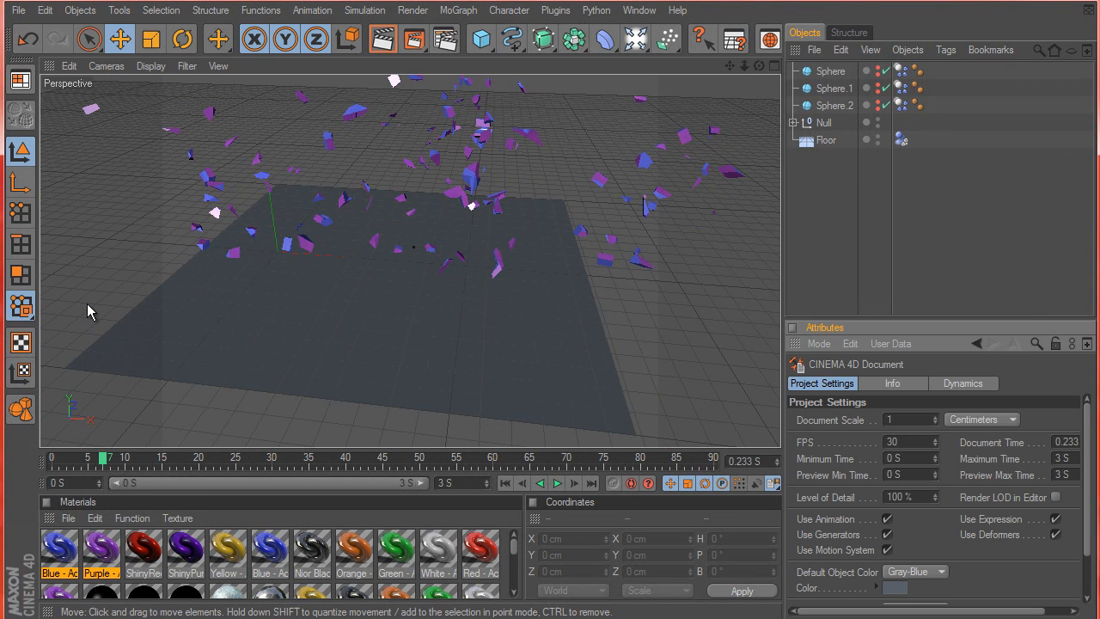
click(969, 383)
drag(101, 460, 50, 460)
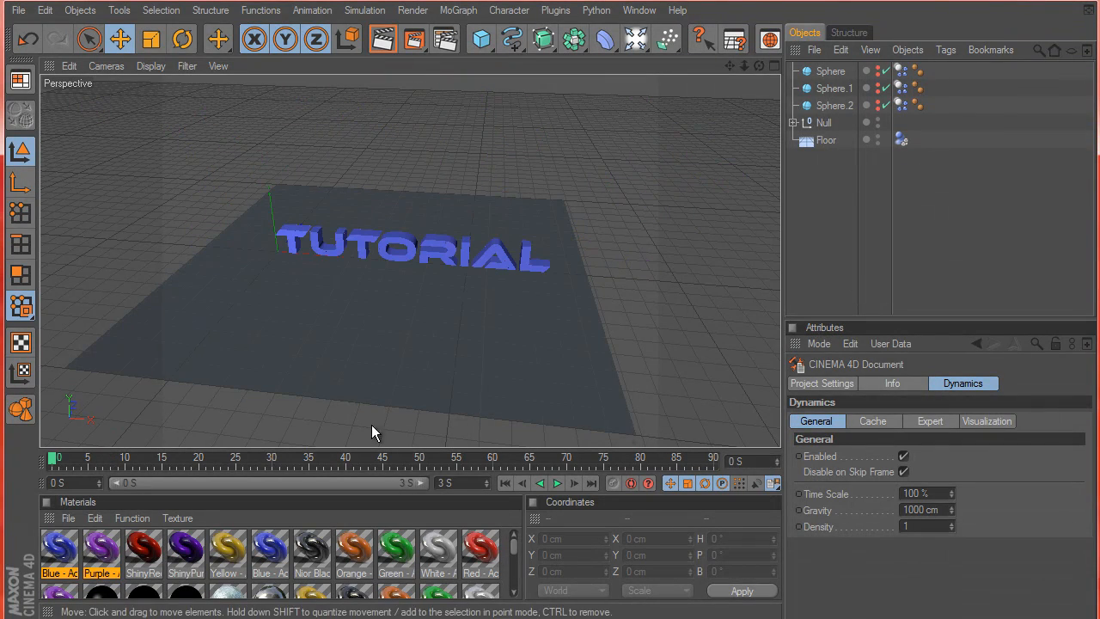
click(816, 501)
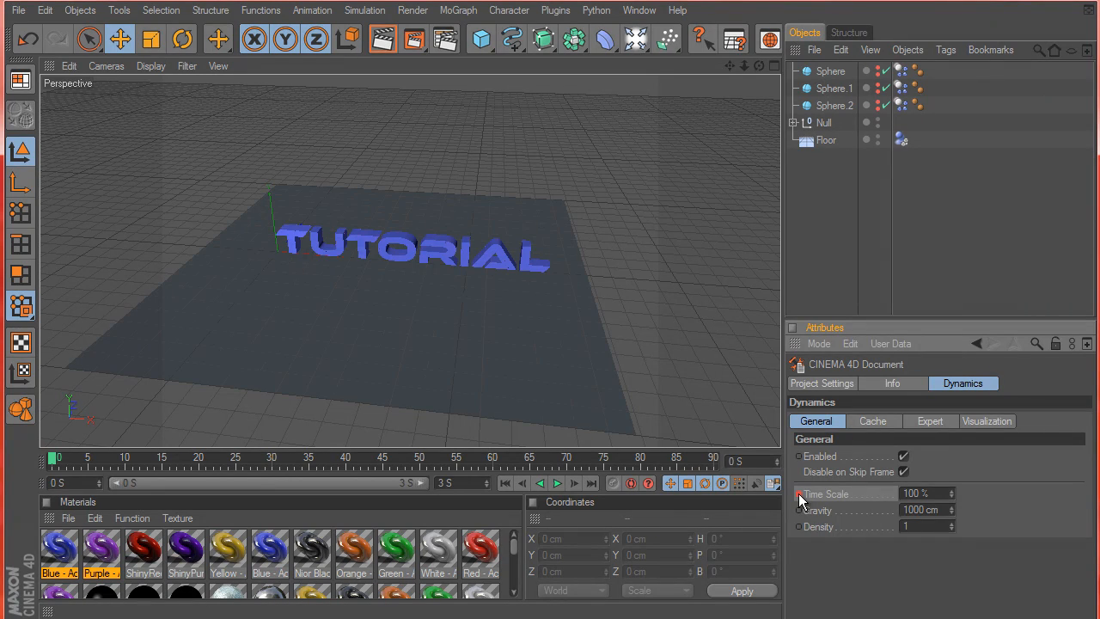
Advance the simulation frame by frame from the first frame to frame 12.
drag(125, 461, 148, 459)
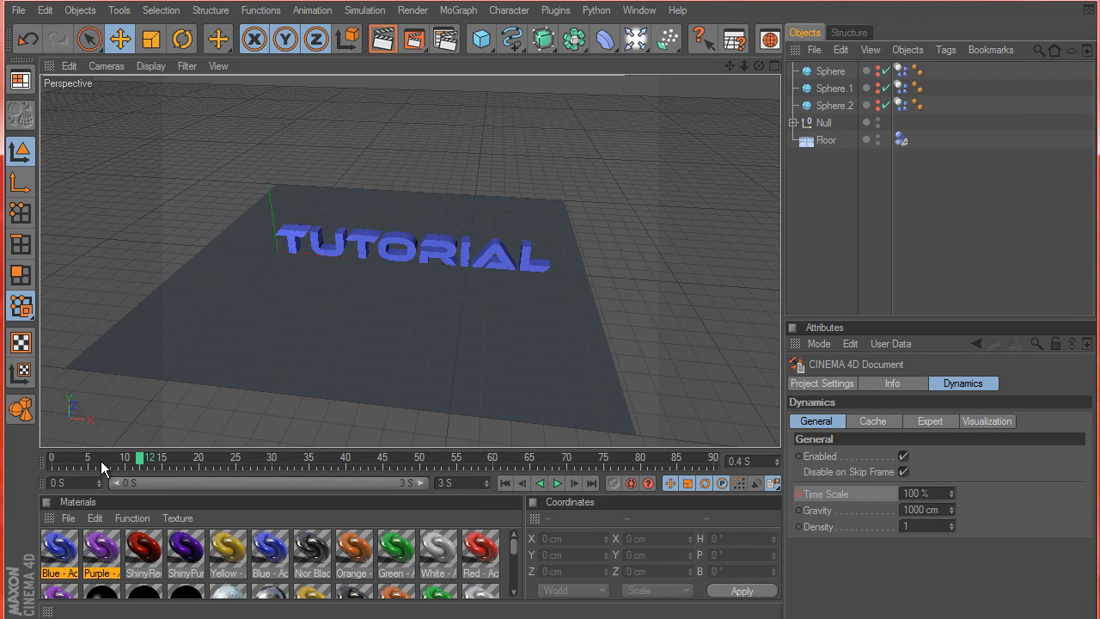
drag(101, 464, 52, 460)
click(577, 484)
click(576, 484)
click(577, 483)
click(576, 484)
click(577, 484)
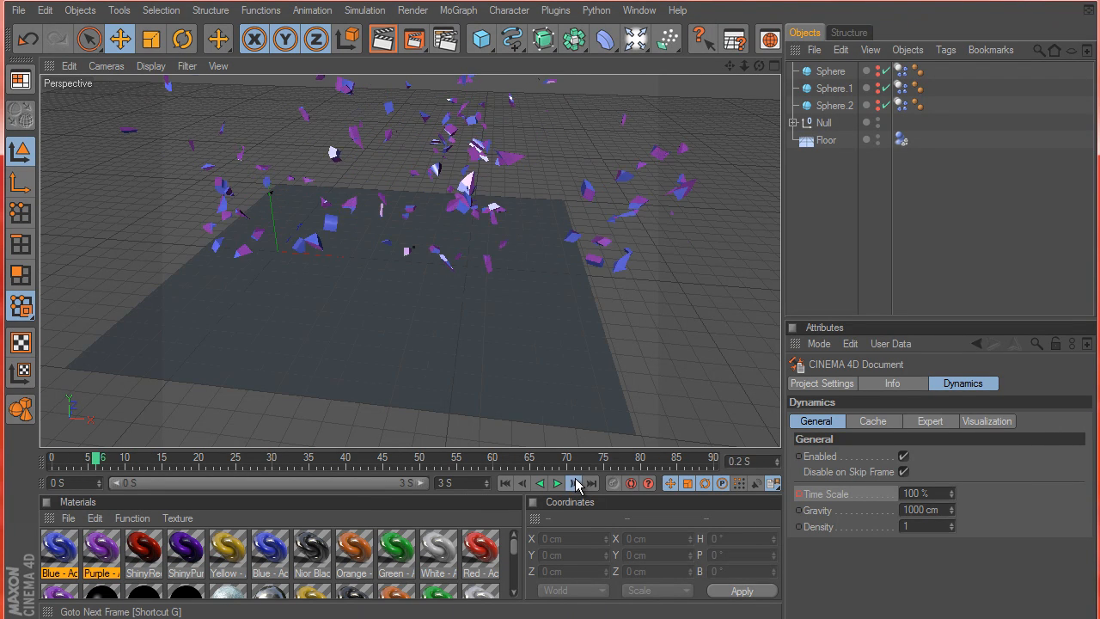
click(577, 484)
click(577, 484)
click(576, 483)
click(577, 484)
click(577, 484)
click(576, 483)
click(577, 484)
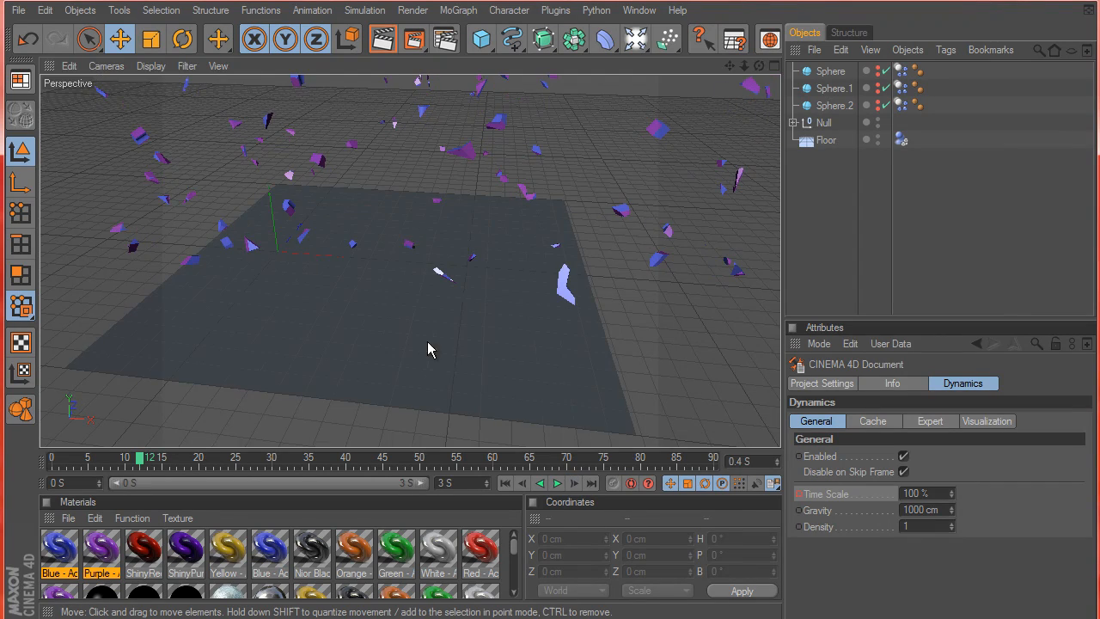
Keyframe the dynamics Time Scale at 0% on frame 12 and play the simulation from the start to check the slowdown.
double_click(912, 493)
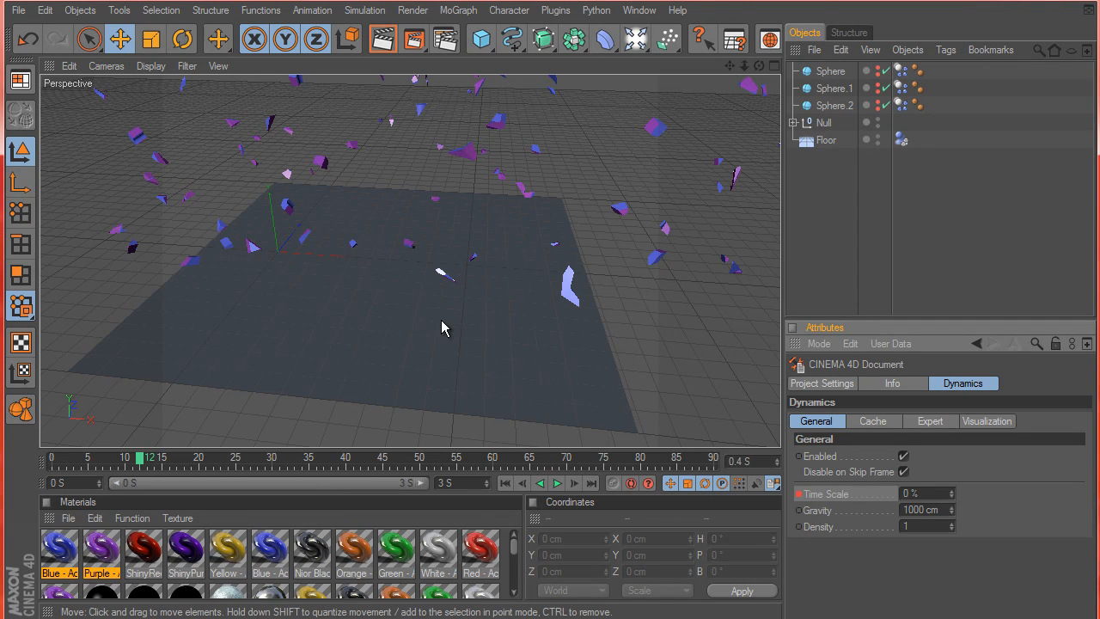
drag(195, 464, 4, 464)
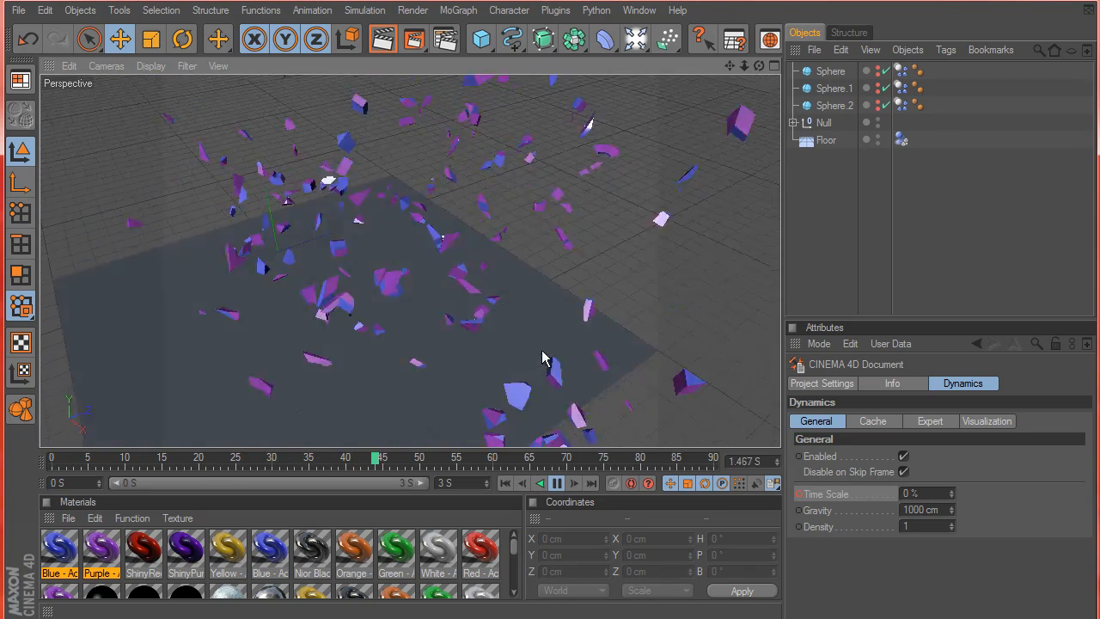
click(556, 483)
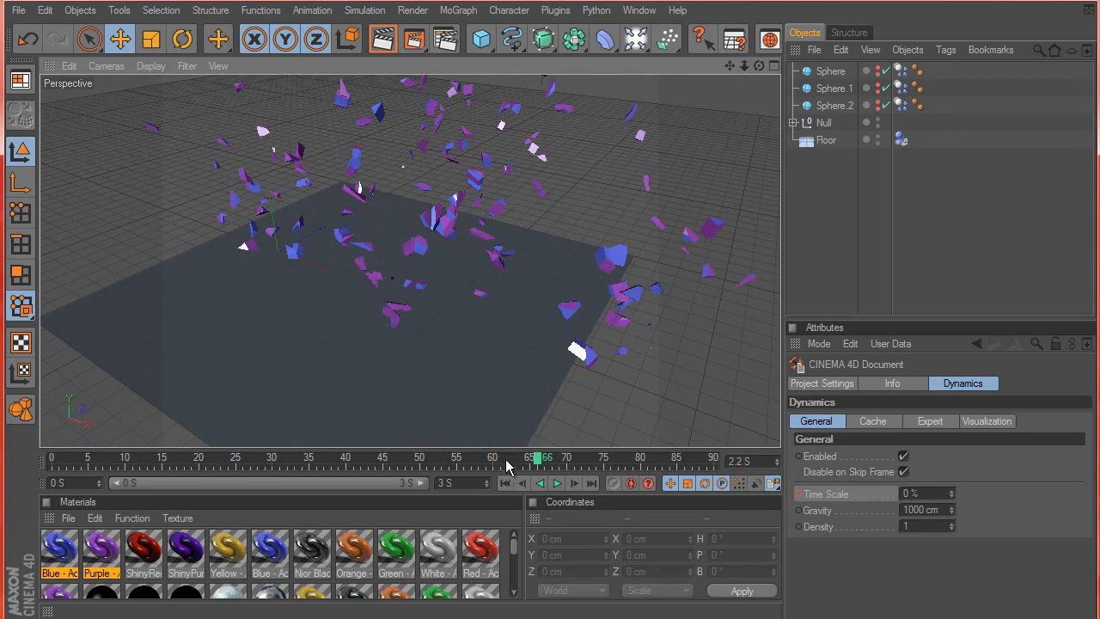
Keyframe the dynamics Time Scale at 0% on frame 60 and at 100% on frame 65.
drag(537, 459, 501, 458)
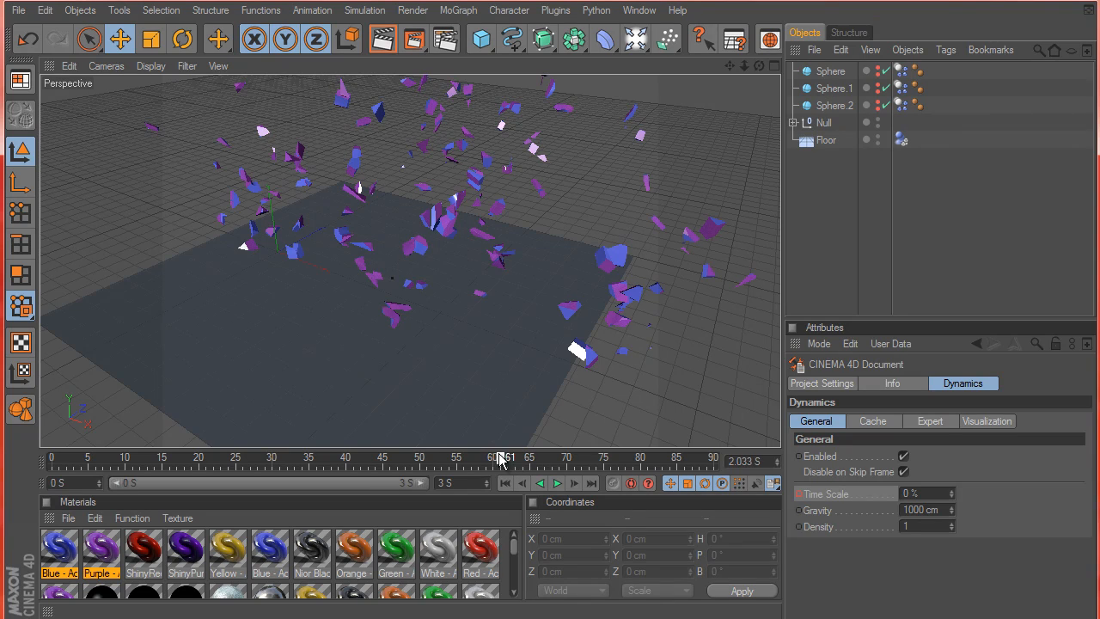
ctrl+click(799, 494)
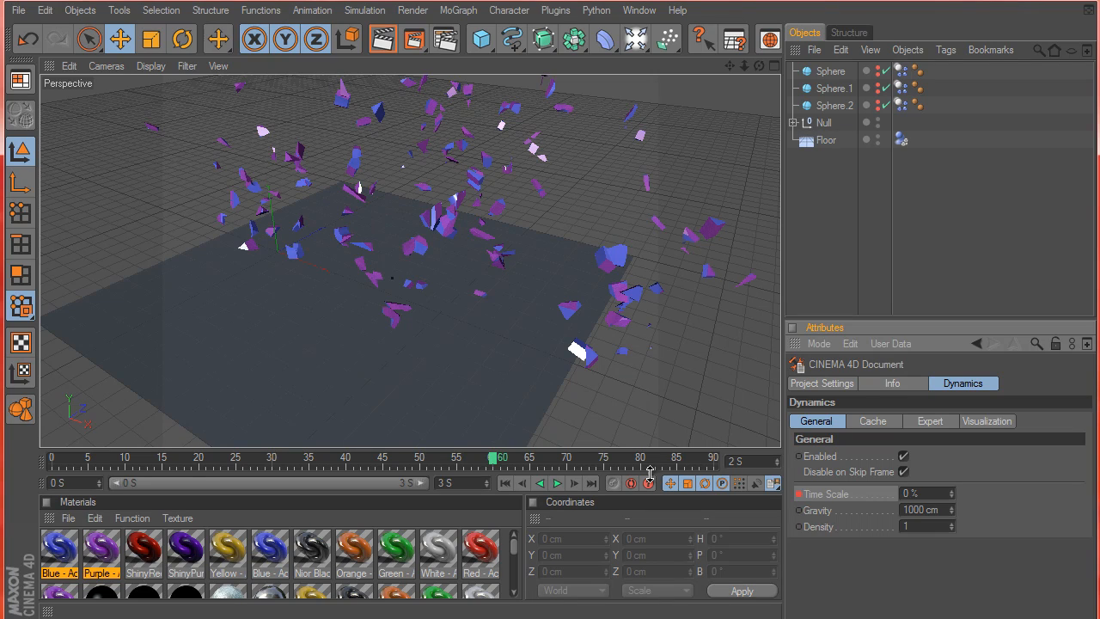
click(524, 458)
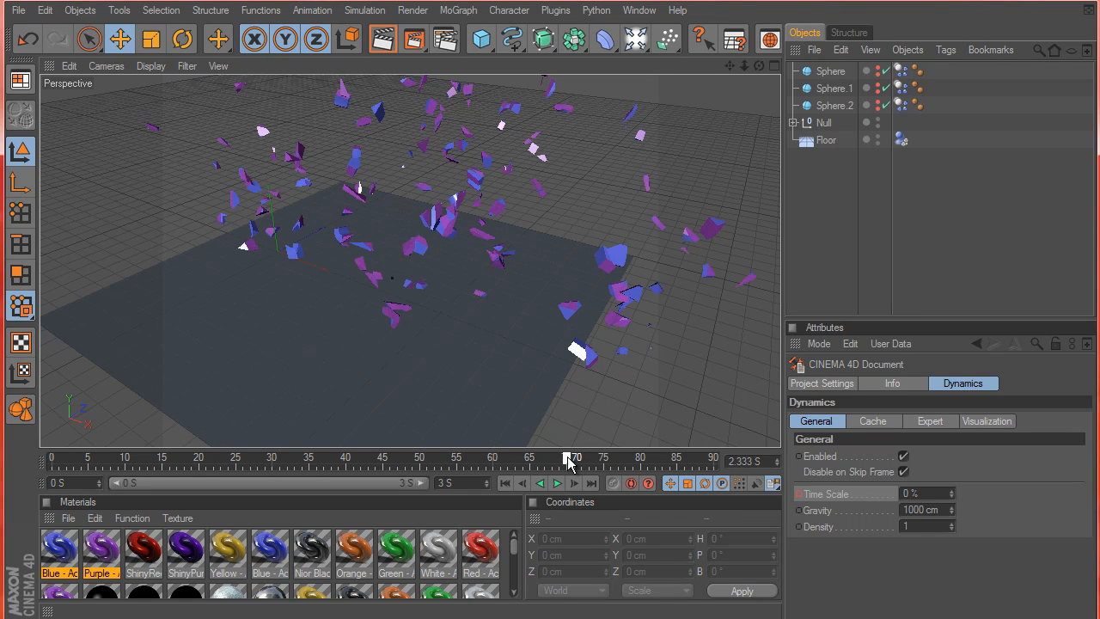
drag(554, 457, 528, 458)
click(909, 492)
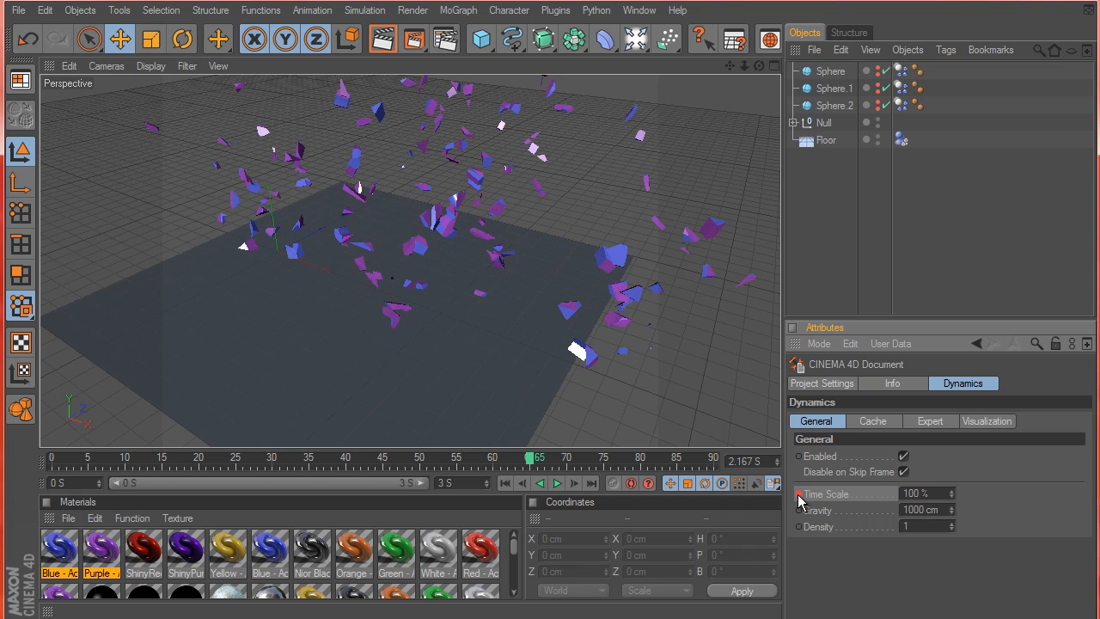
Play the simulation from the first frame to check the Time Scale animation, and return to the first frame.
click(505, 483)
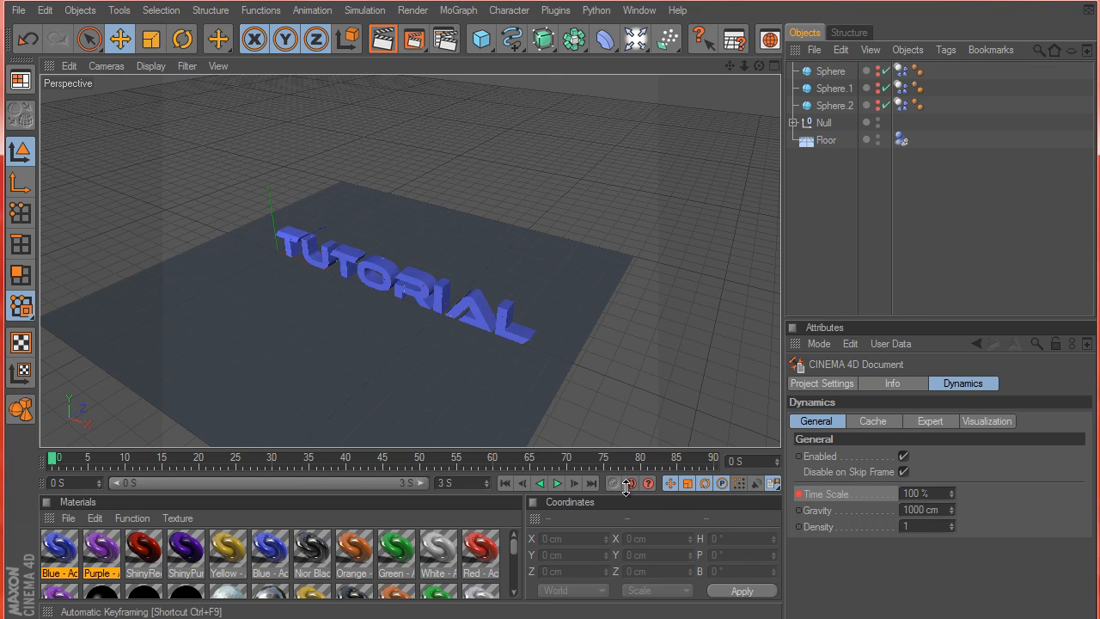
click(555, 484)
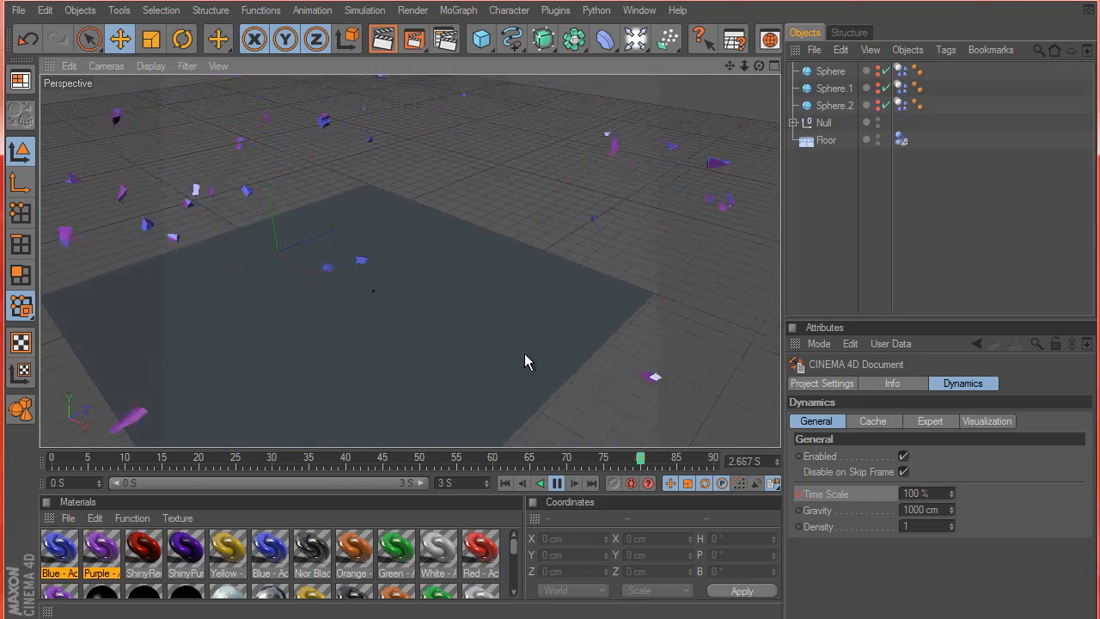
click(556, 483)
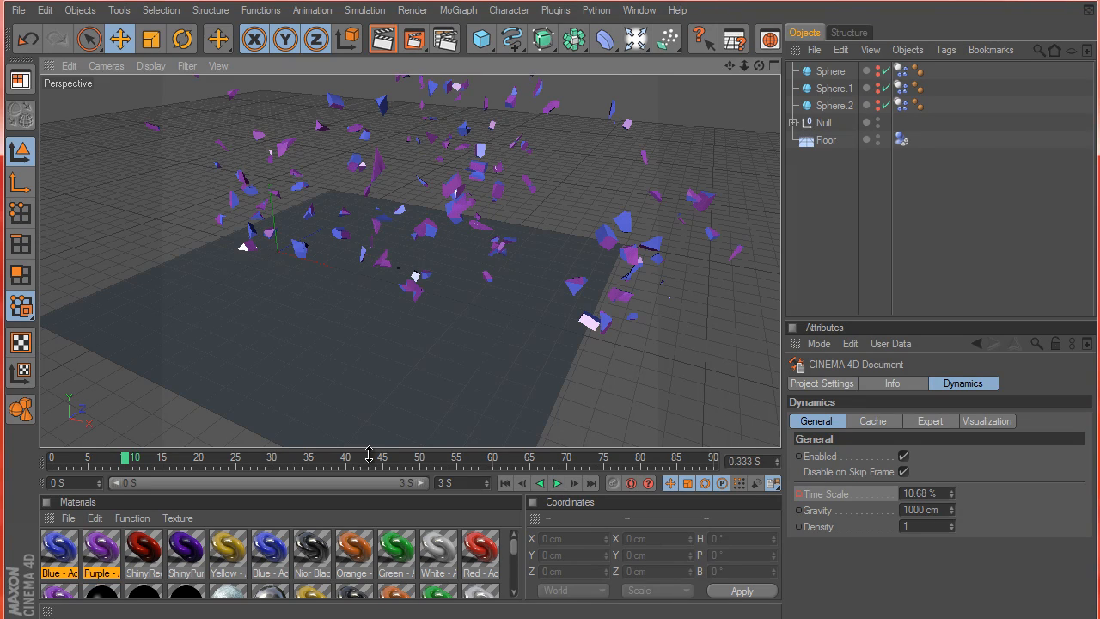
drag(333, 458, 1, 444)
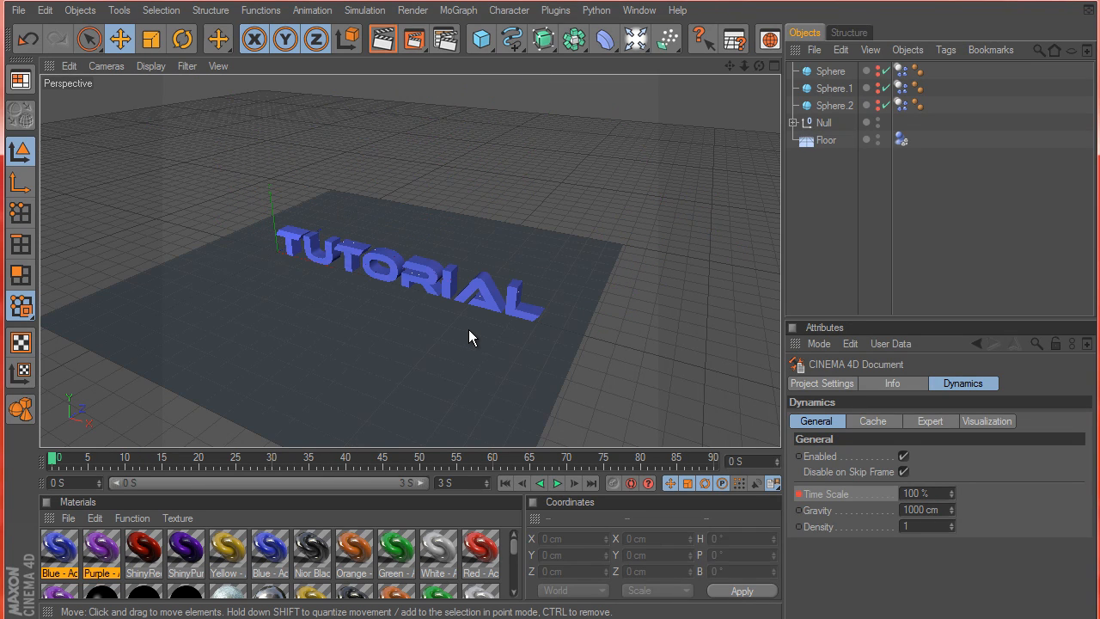
Replay the explosion with the text seen up close and pause it at frame 14.
scroll(474, 327, up, 10)
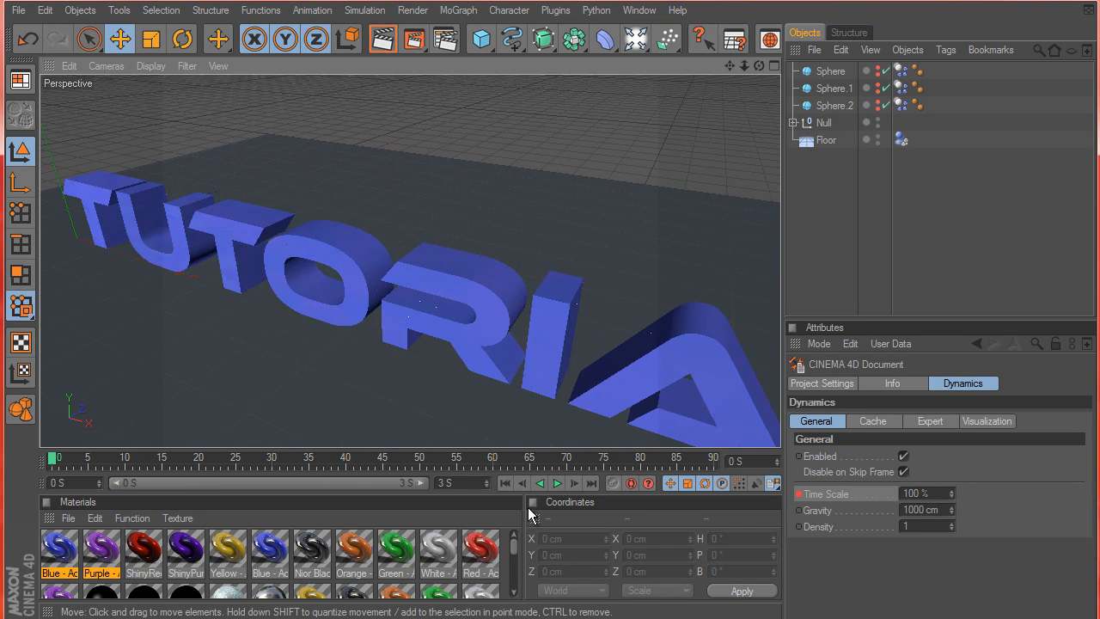
click(556, 482)
click(558, 483)
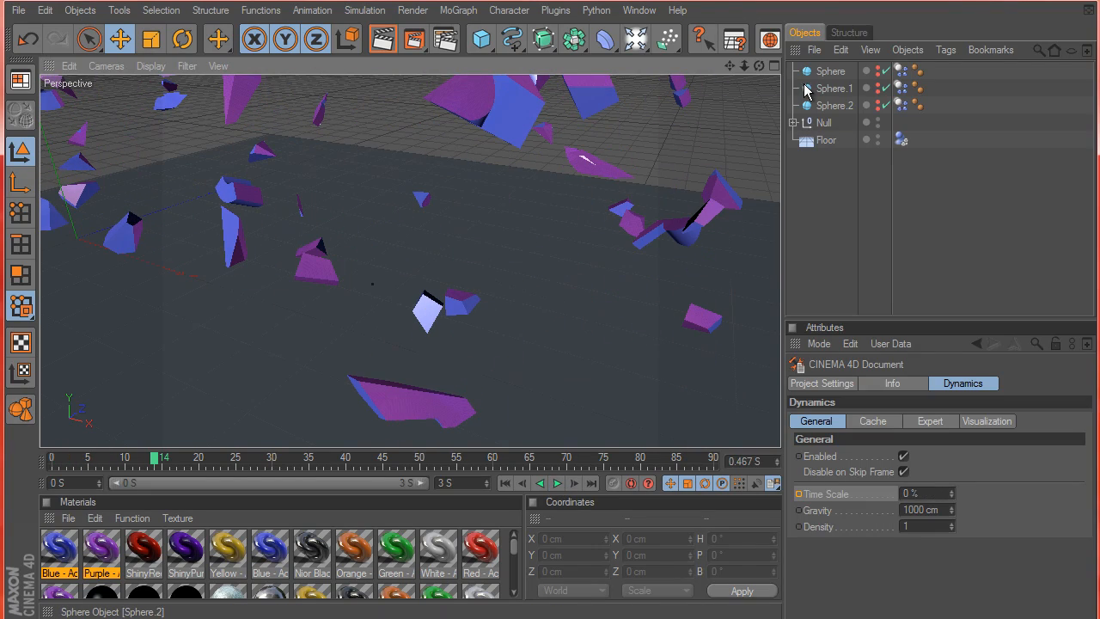
Examine the airborne pieces at frame 14 from several angles and distances, briefly selecting Sphere.1 and clearing the selection.
click(823, 90)
alt+drag(607, 344, 358, 240)
alt+drag(72, 264, 213, 255)
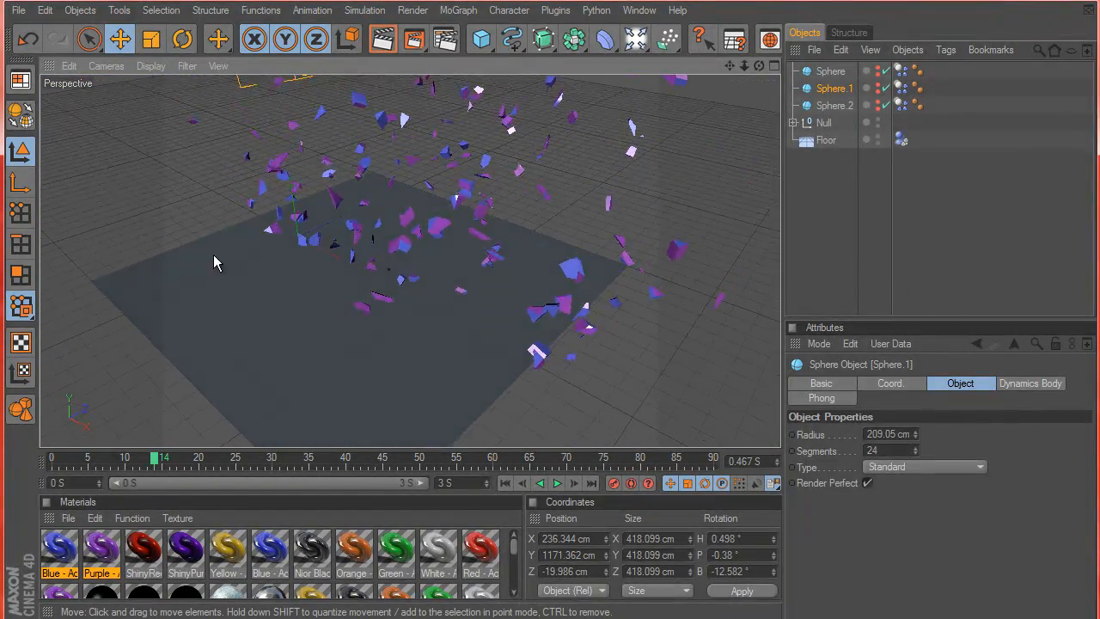
alt+right_drag(213, 254, 459, 337)
scroll(458, 334, down, 5)
alt+drag(456, 323, 557, 347)
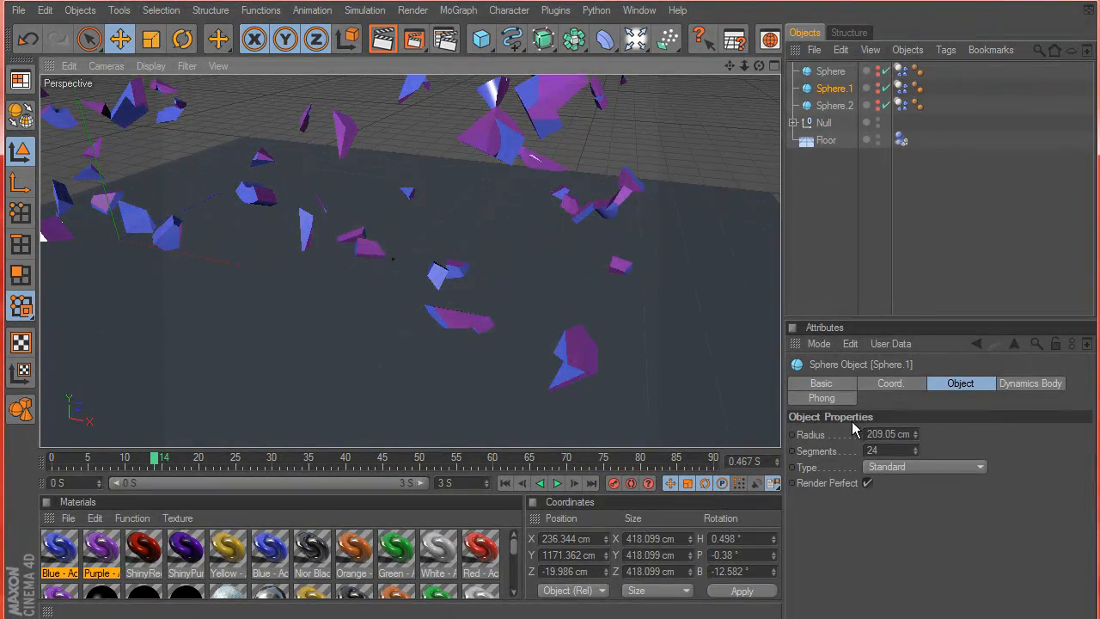
click(854, 204)
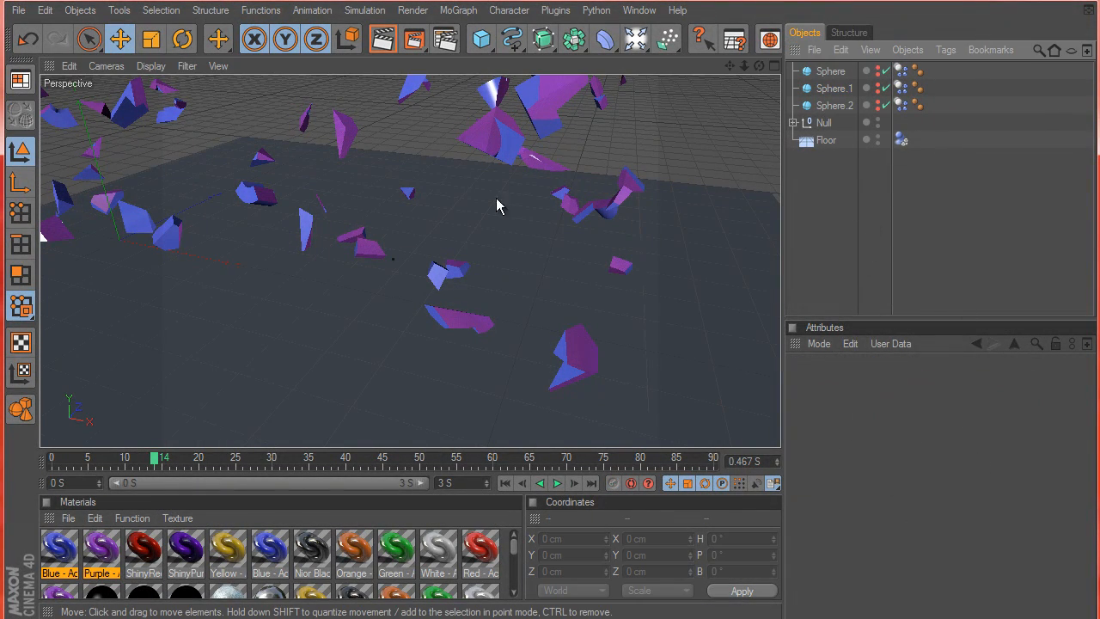
scroll(502, 206, down, 4)
scroll(552, 346, down, 3)
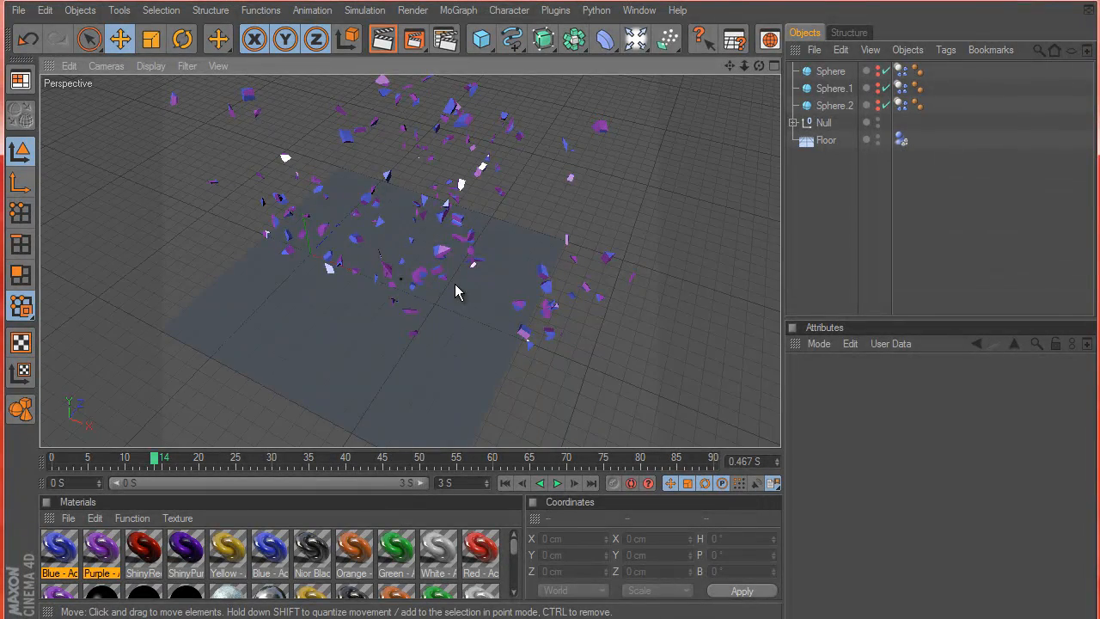
alt+middle_drag(551, 350, 570, 399)
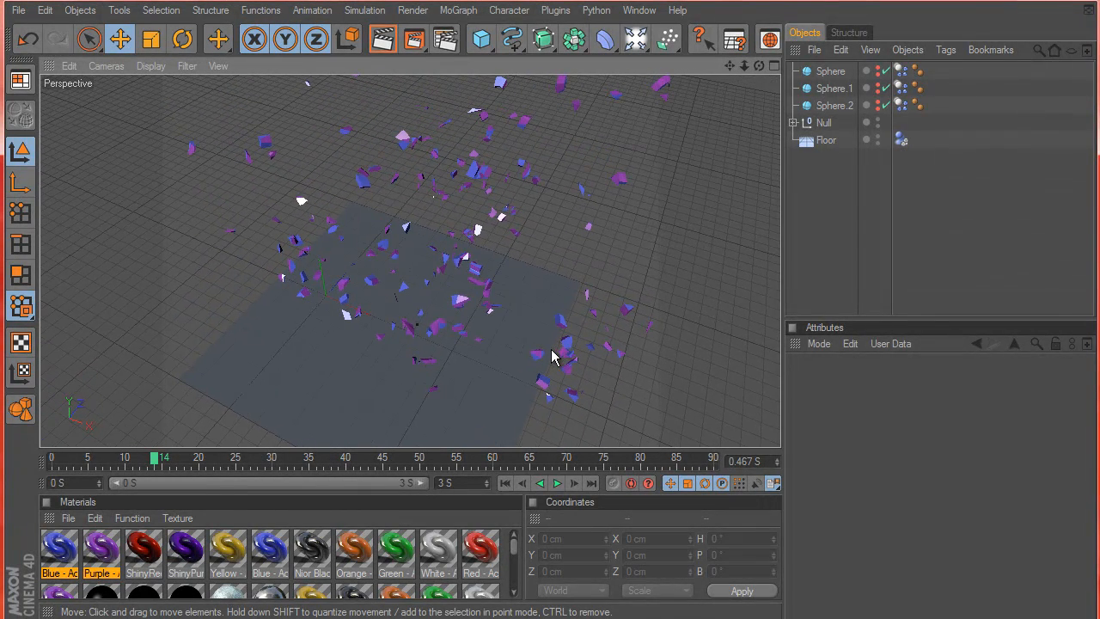